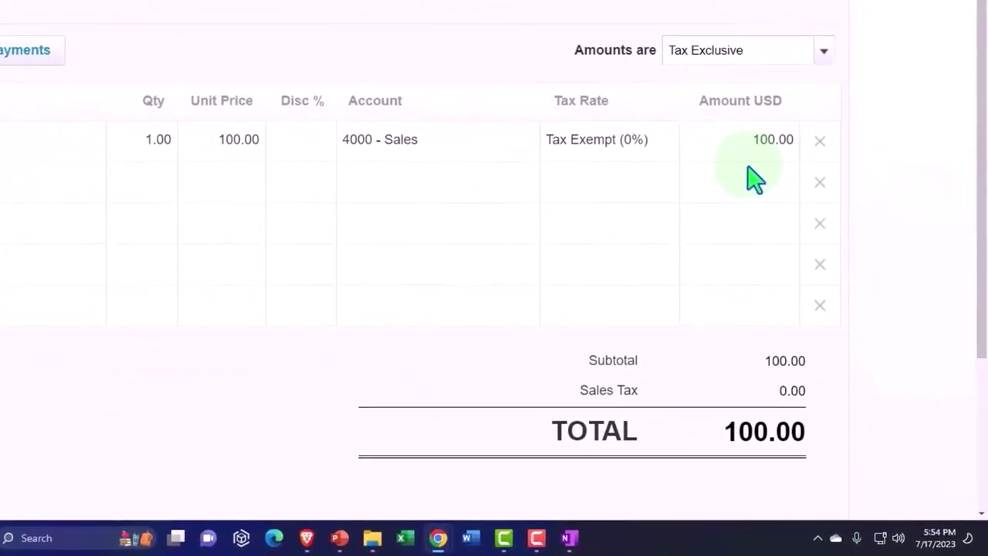
Step: Approve invoice INV-0004 using Approve & add another, opening blank invoice INV-0005
{"action": "scroll", "coordinate": [754, 179], "scroll_direction": "down", "scroll_amount": 3}
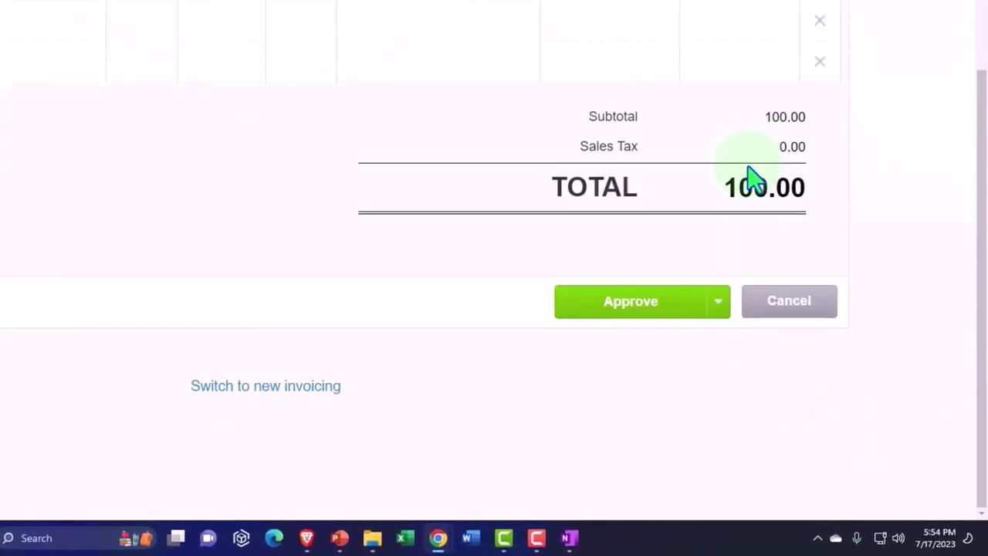
{"action": "left_click", "coordinate": [720, 313]}
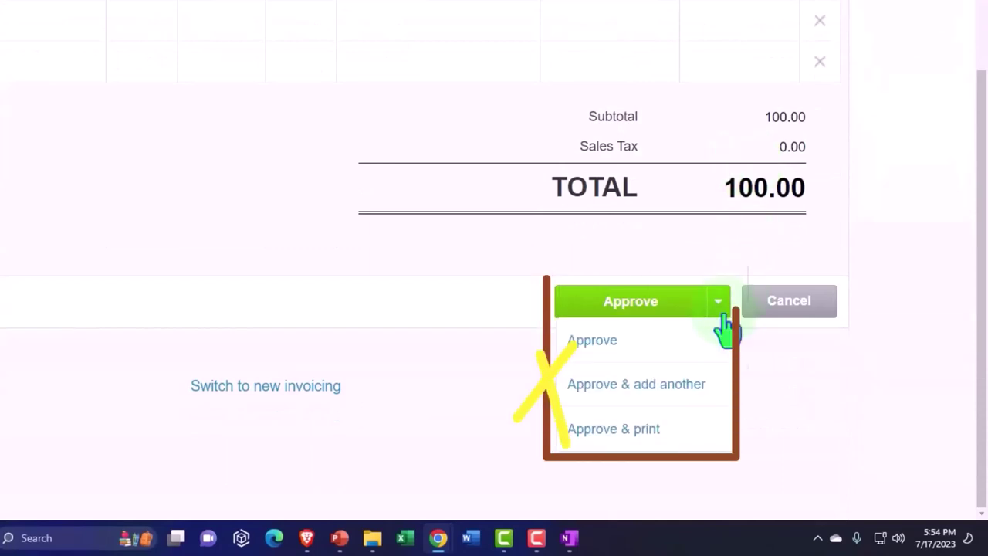
{"action": "left_click", "coordinate": [701, 397]}
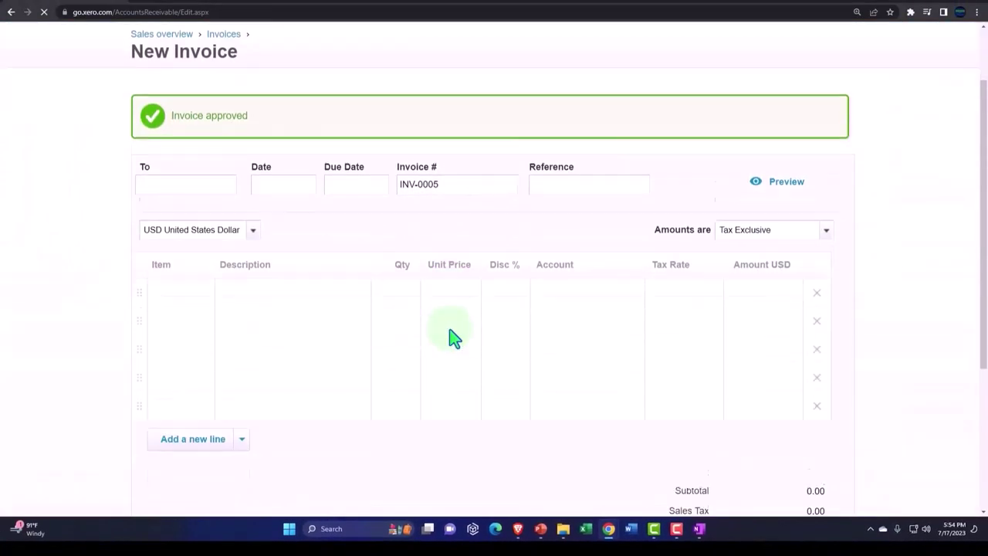
Step: Set invoice INV-0005's contact to Customer 4 and its date to Oct 1, 2022
{"action": "left_click", "coordinate": [122, 324]}
{"action": "type", "text": "Customer "}
{"action": "type", "text": "4"}
{"action": "key", "text": "Tab"}
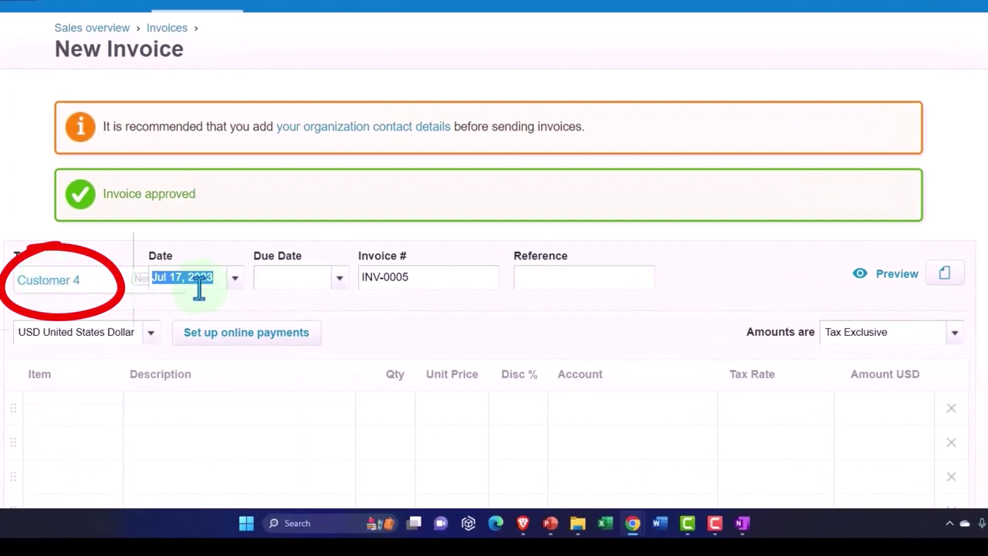
{"action": "left_click", "coordinate": [231, 277]}
{"action": "left_click", "coordinate": [169, 32]}
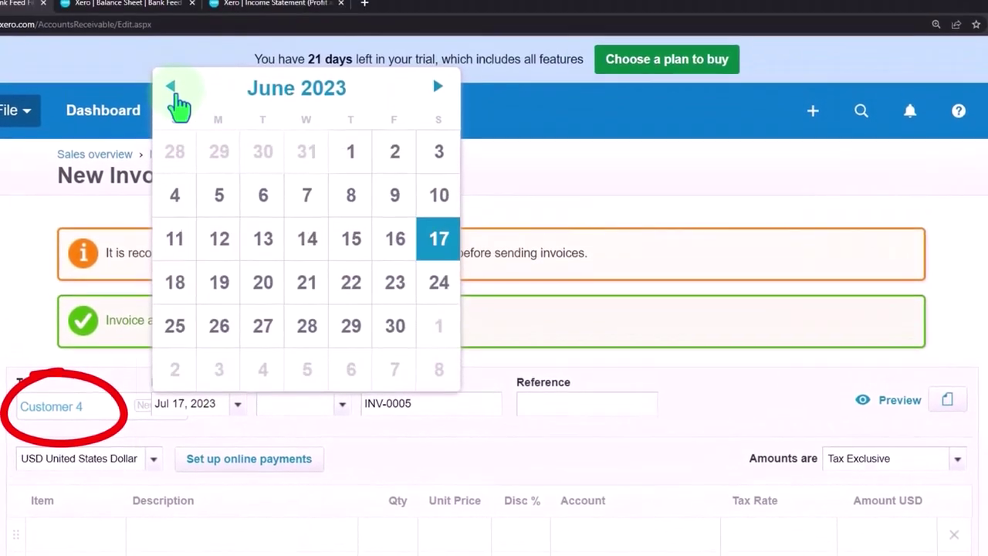
{"action": "left_click", "coordinate": [169, 33]}
{"action": "left_click", "coordinate": [169, 32]}
{"action": "left_click", "coordinate": [169, 32]}
{"action": "left_click", "coordinate": [169, 33]}
{"action": "left_click", "coordinate": [169, 33]}
{"action": "left_click", "coordinate": [169, 33]}
{"action": "left_click", "coordinate": [169, 32]}
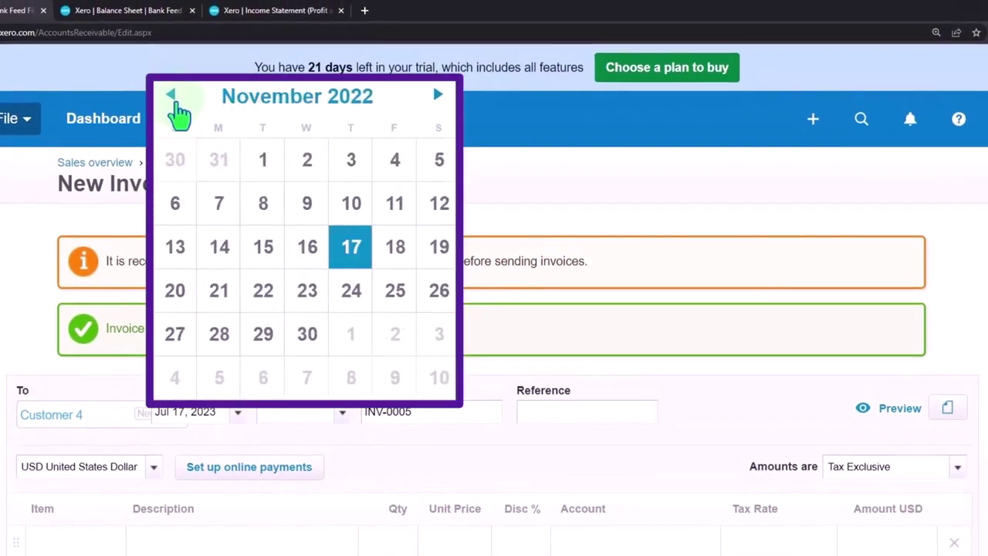
{"action": "left_click", "coordinate": [171, 96]}
{"action": "left_click", "coordinate": [421, 176]}
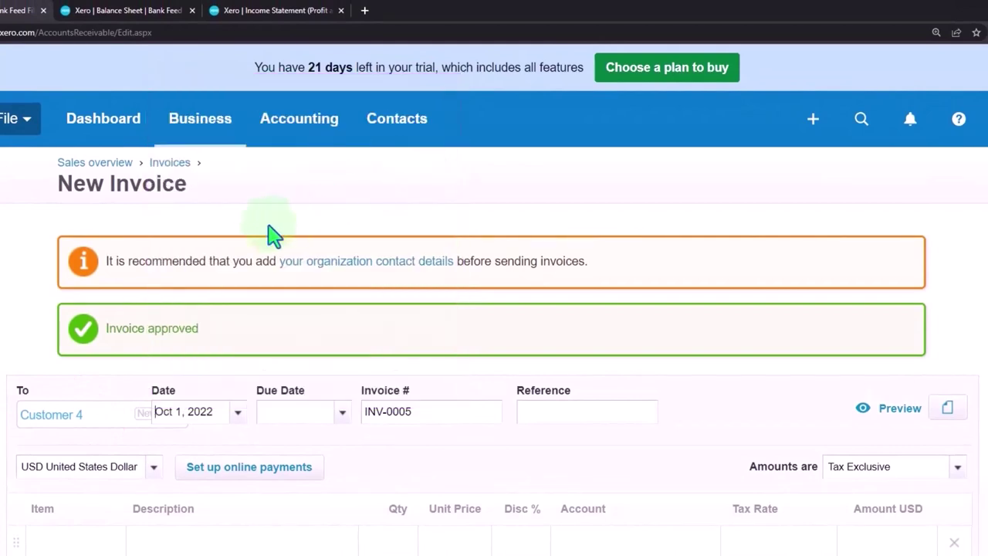
{"action": "key", "text": "Tab"}
{"action": "key", "text": "Tab"}
{"action": "key", "text": "Tab"}
{"action": "key", "text": "Tab"}
Step: Add a 'Sales' line with quantity 1 and unit price 50.00
{"action": "scroll", "coordinate": [39, 290], "scroll_direction": "down", "scroll_amount": 3}
{"action": "left_click", "coordinate": [108, 296]}
{"action": "left_click", "coordinate": [190, 307]}
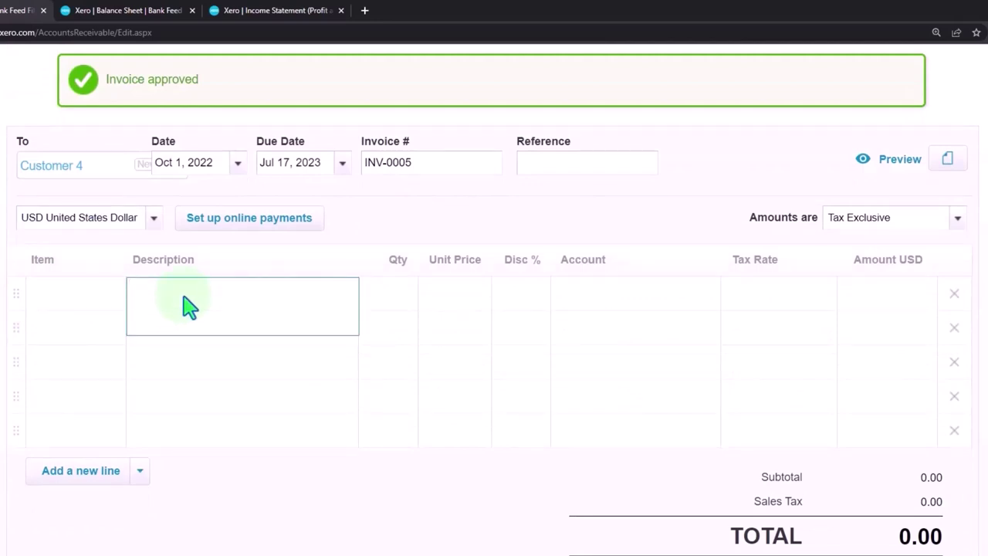
{"action": "type", "text": "Sales"}
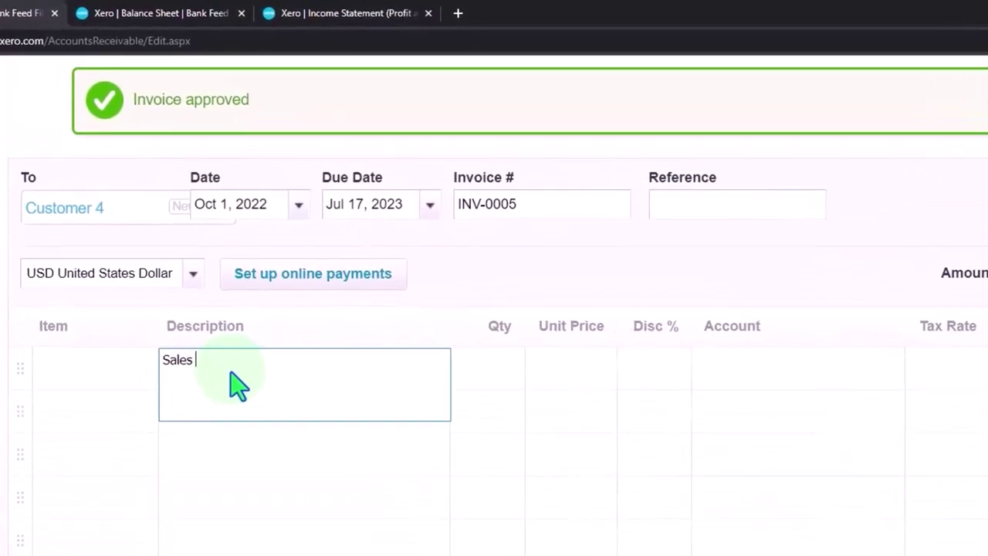
{"action": "key", "text": "Tab"}
{"action": "type", "text": "1"}
{"action": "key", "text": "Tab"}
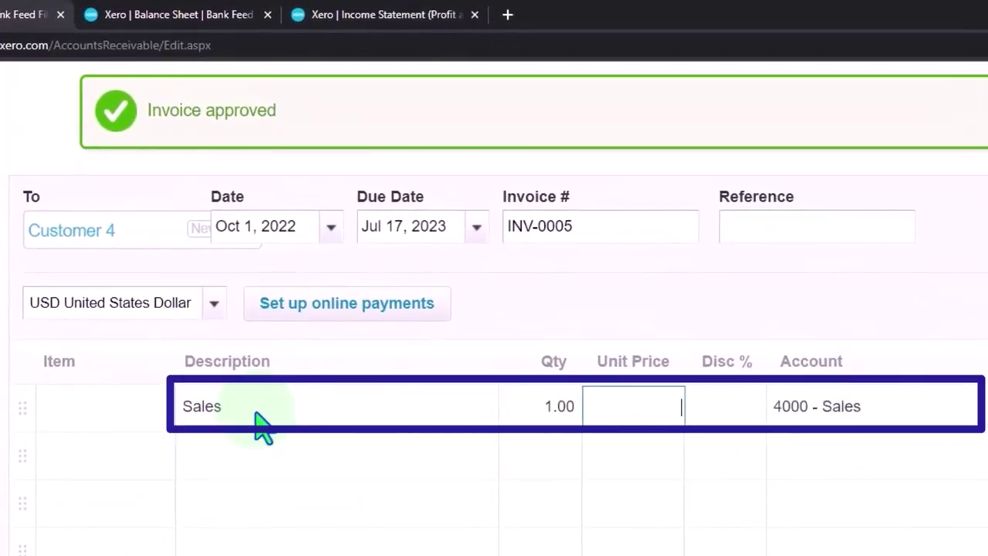
{"action": "type", "text": "50"}
{"action": "key", "text": "Tab"}
{"action": "key", "text": "Tab"}
{"action": "key", "text": "Tab"}
{"action": "key", "text": "Tab"}
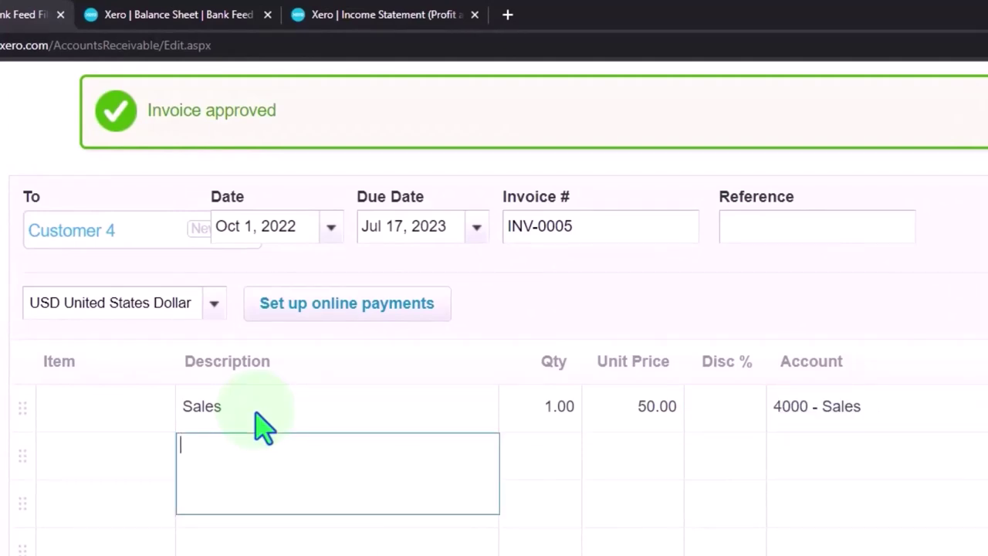
{"action": "scroll", "coordinate": [262, 428], "scroll_direction": "up", "scroll_amount": 2}
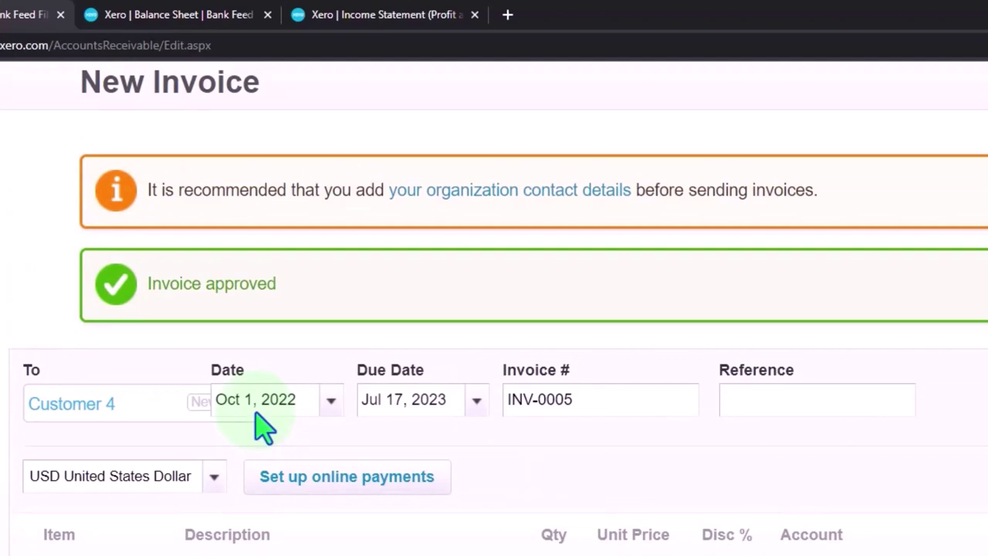
{"action": "scroll", "coordinate": [263, 428], "scroll_direction": "down", "scroll_amount": 3}
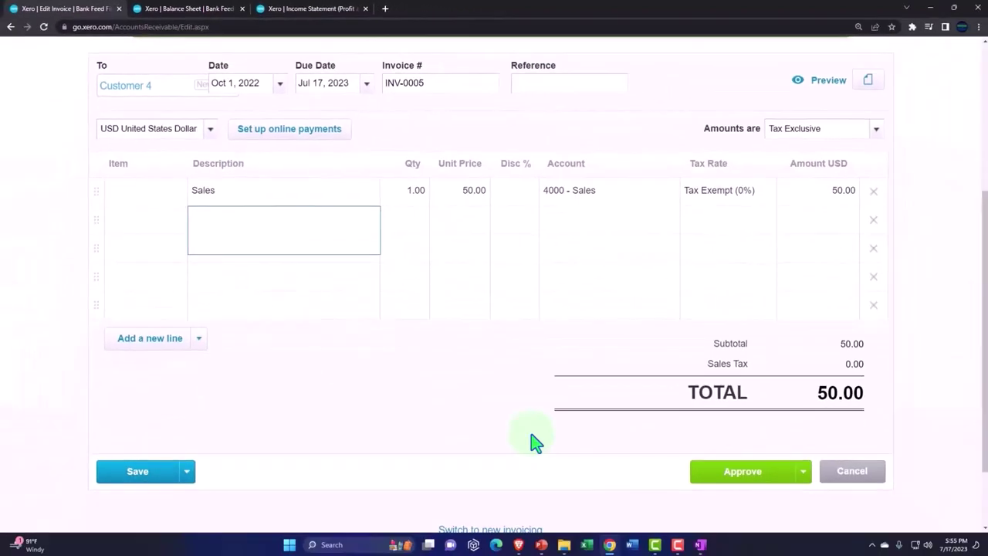
Step: Approve INV-0005, then refresh the Balance Sheet report and zoom out to view its totals
{"action": "left_click", "coordinate": [735, 478]}
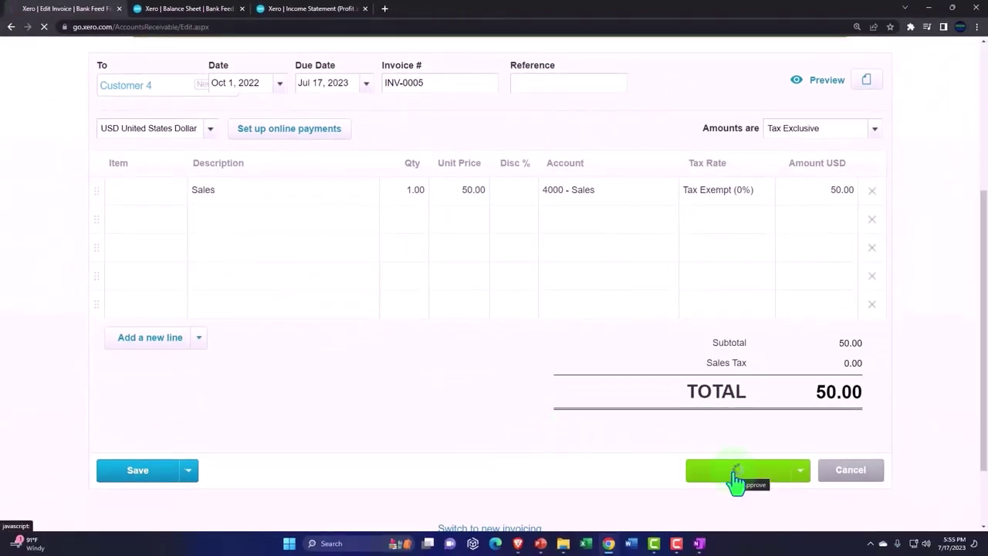
{"action": "left_click", "coordinate": [190, 8]}
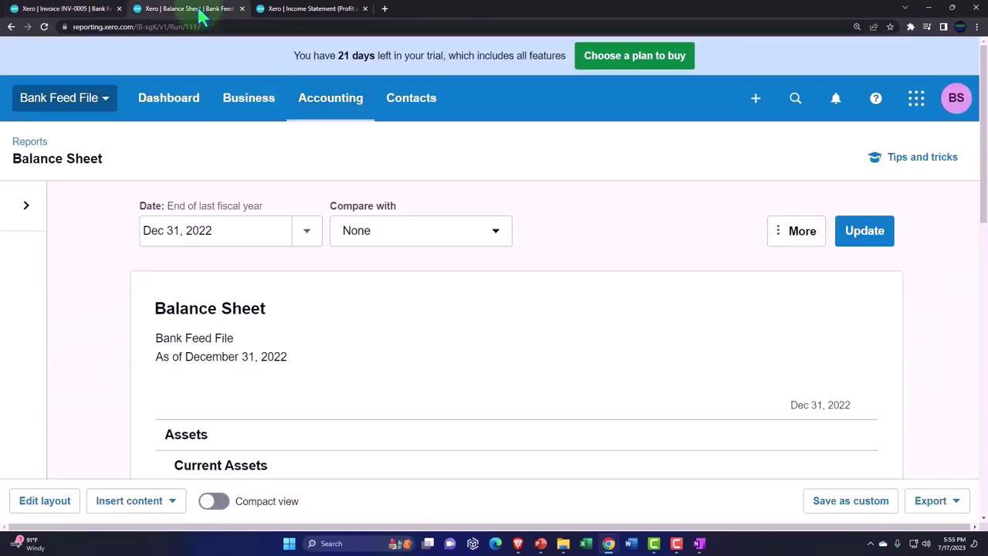
{"action": "left_click", "coordinate": [858, 245]}
{"action": "scroll", "coordinate": [573, 272], "scroll_direction": "down", "scroll_amount": 2}
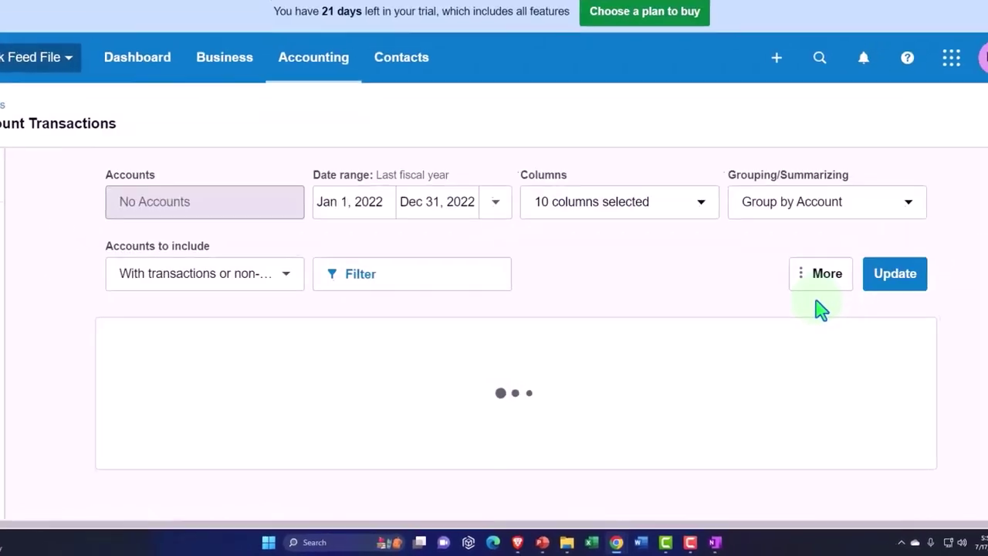
{"action": "scroll", "coordinate": [820, 308], "scroll_direction": "down", "scroll_amount": 3}
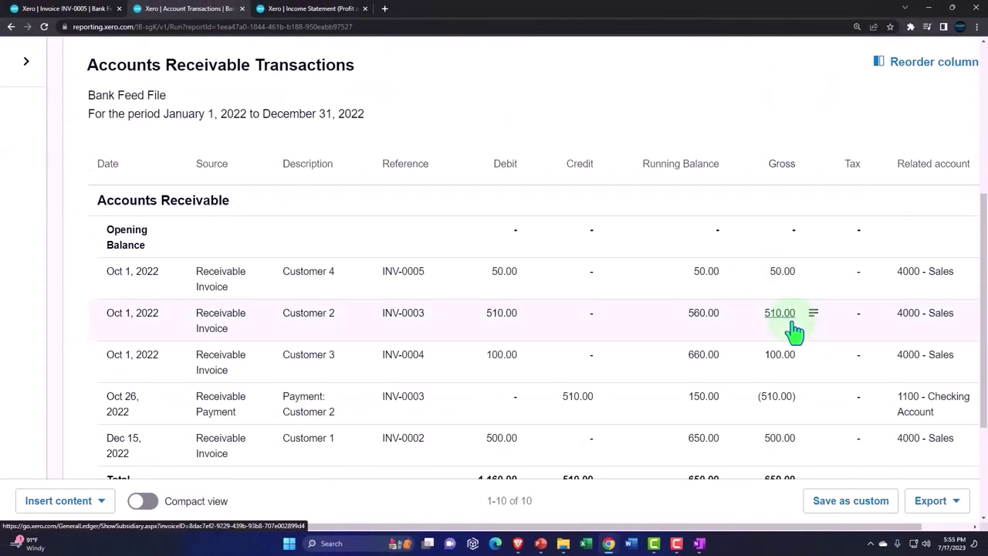
{"action": "key", "text": "ctrl+minus"}
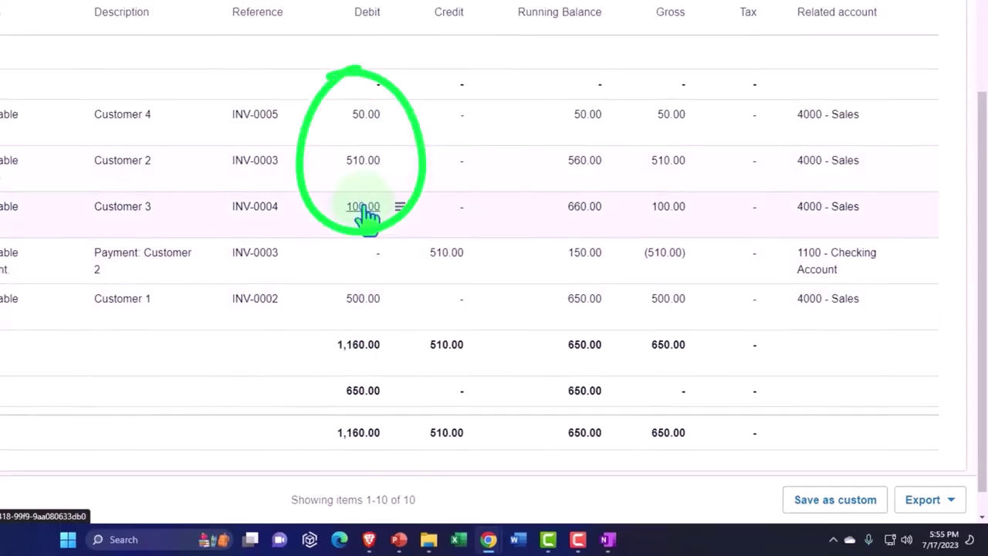
{"action": "scroll", "coordinate": [144, 331], "scroll_direction": "up", "scroll_amount": 4}
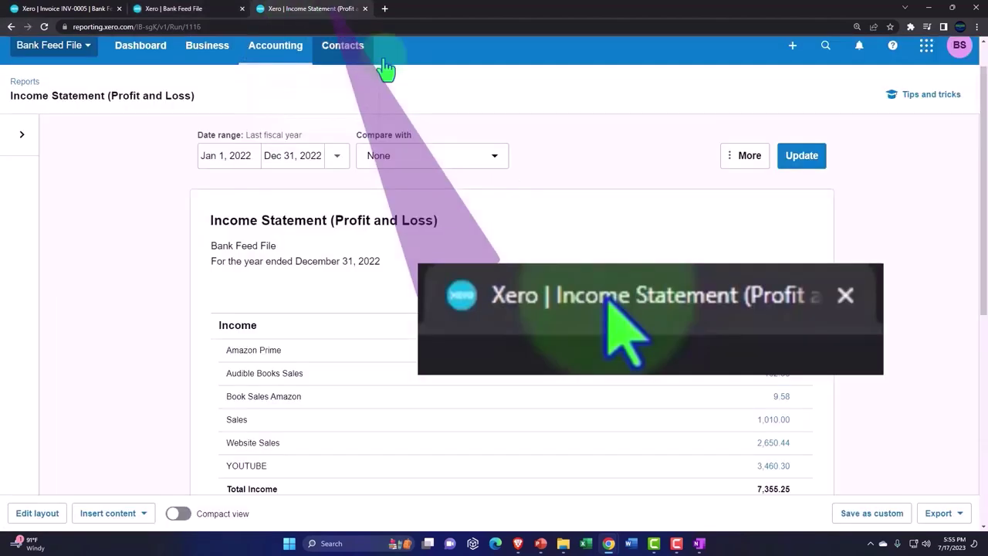
Step: Refresh the Income Statement and scroll through it to review Sales of 1,160.00
{"action": "left_click", "coordinate": [819, 157]}
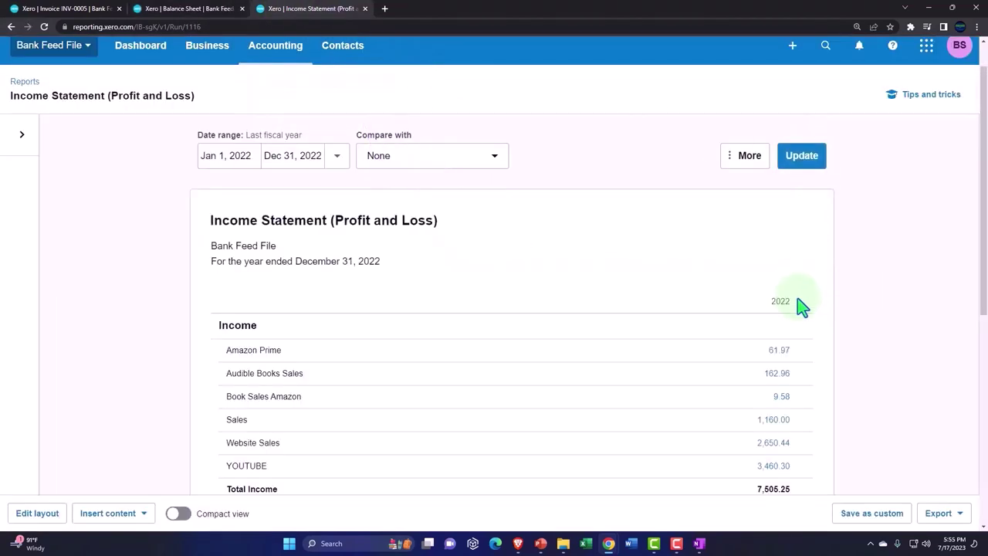
{"action": "key", "text": "ctrl+plus"}
{"action": "key", "text": "ctrl+plus"}
{"action": "scroll", "coordinate": [800, 306], "scroll_direction": "down", "scroll_amount": 3}
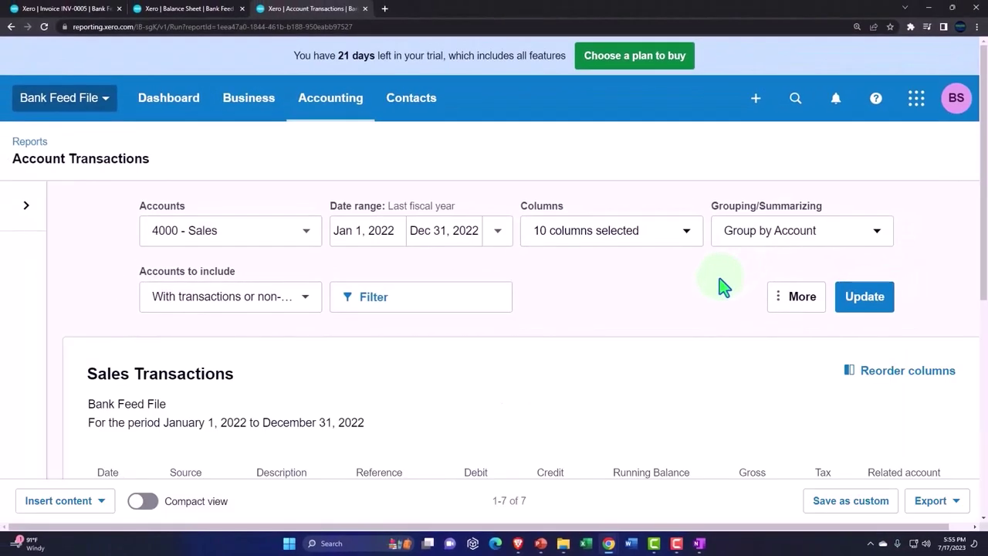
{"action": "scroll", "coordinate": [719, 279], "scroll_direction": "down", "scroll_amount": 5}
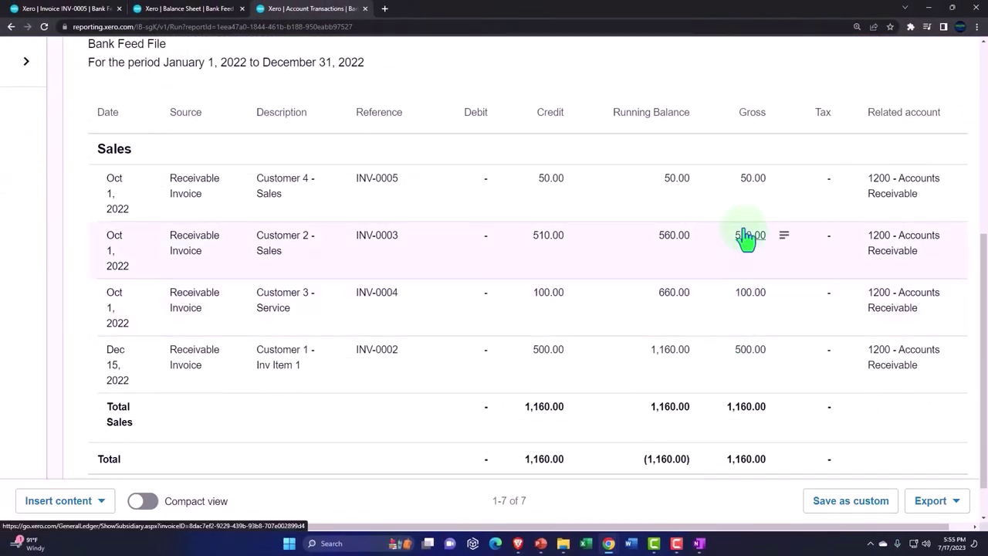
{"action": "scroll", "coordinate": [247, 267], "scroll_direction": "up", "scroll_amount": 5}
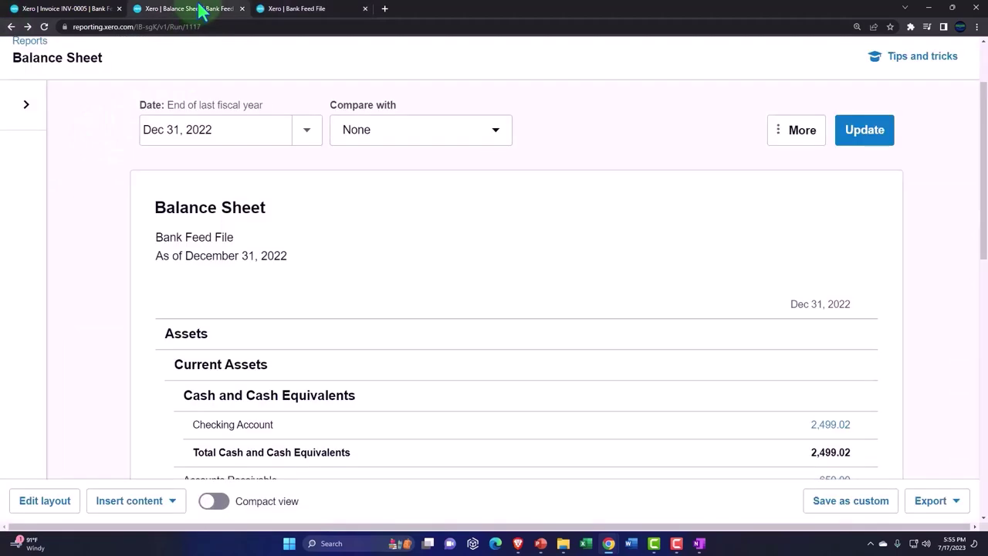
Step: Check Accounts Receivable of 650.00 under Current Assets, then return to invoice INV-0005
{"action": "scroll", "coordinate": [274, 390], "scroll_direction": "down", "scroll_amount": 1}
{"action": "scroll", "coordinate": [654, 358], "scroll_direction": "down", "scroll_amount": 1}
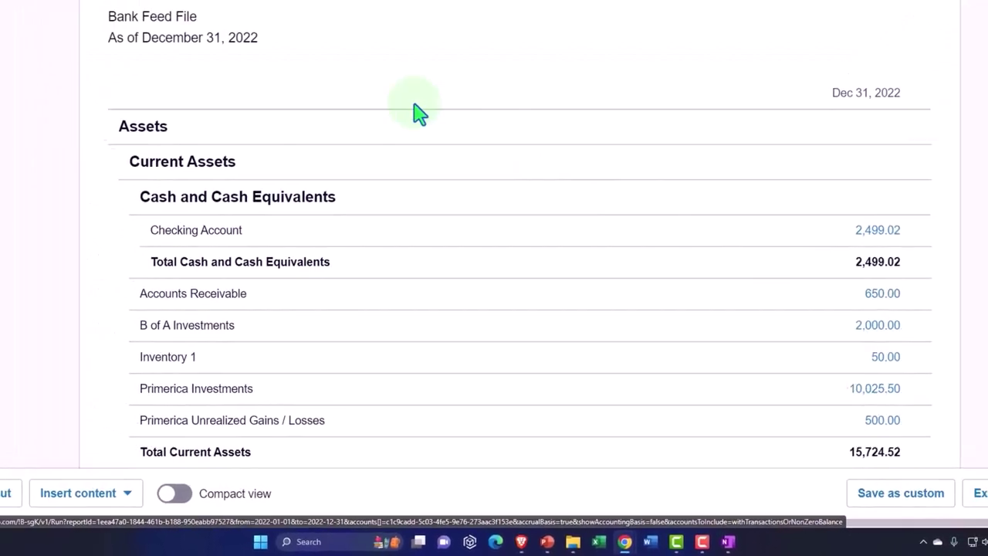
{"action": "left_click", "coordinate": [67, 10]}
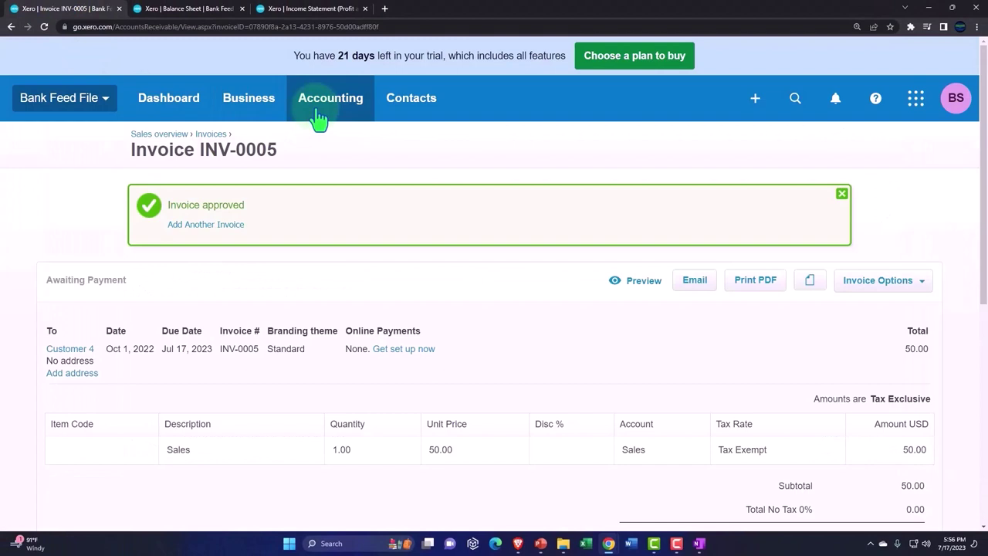
Step: Show the Business > Invoices list filtered to Awaiting Payment: INV-0002, INV-0005, INV-0004
{"action": "left_click", "coordinate": [261, 104]}
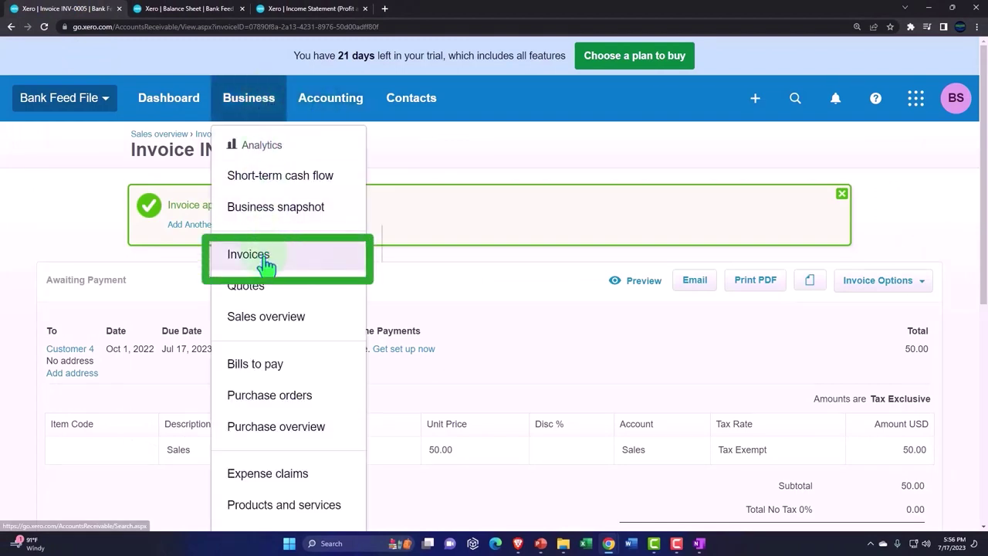
{"action": "left_click", "coordinate": [303, 265]}
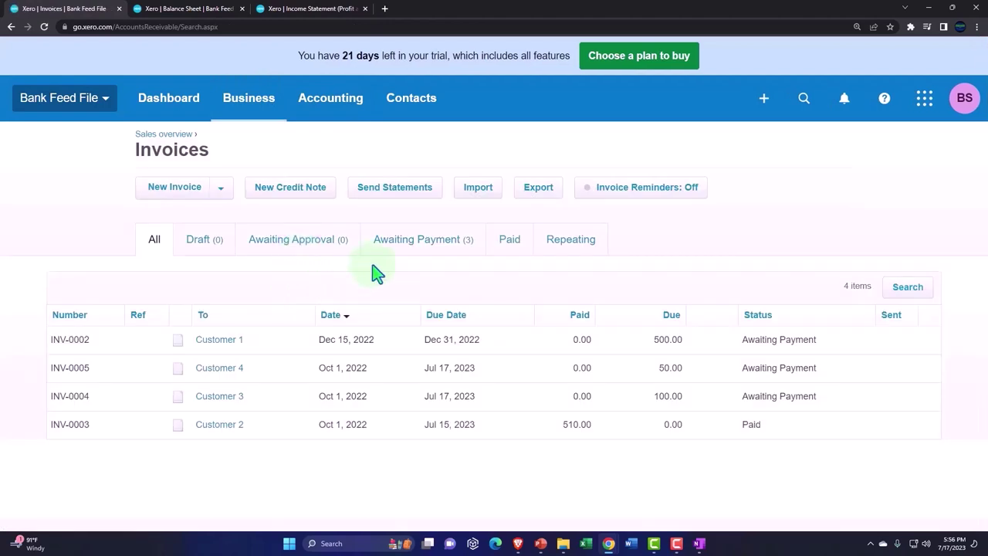
{"action": "left_click", "coordinate": [411, 255]}
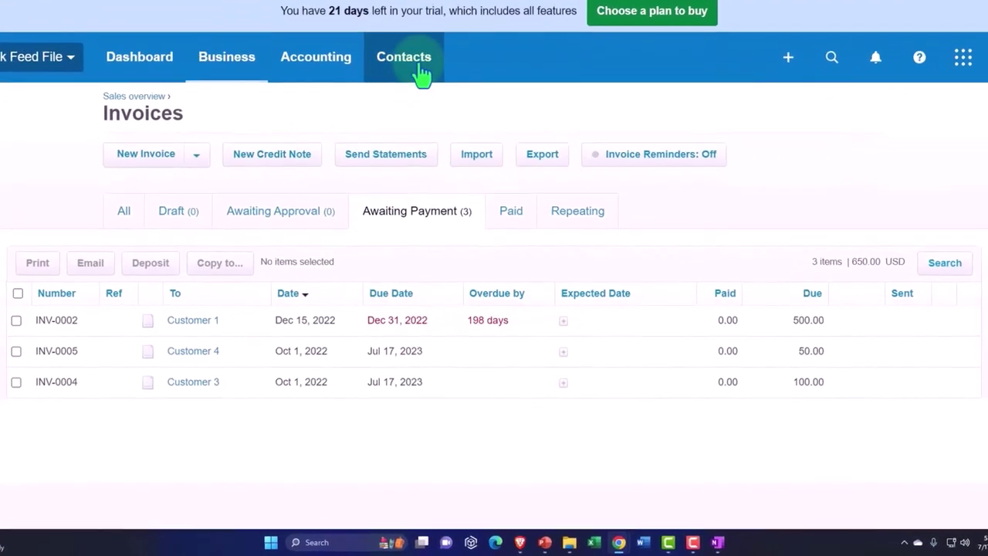
Step: View Contacts > Customers balances: Customer 1 500.00, Customer 3 100.00, Customer 4 50.00
{"action": "left_click", "coordinate": [424, 108]}
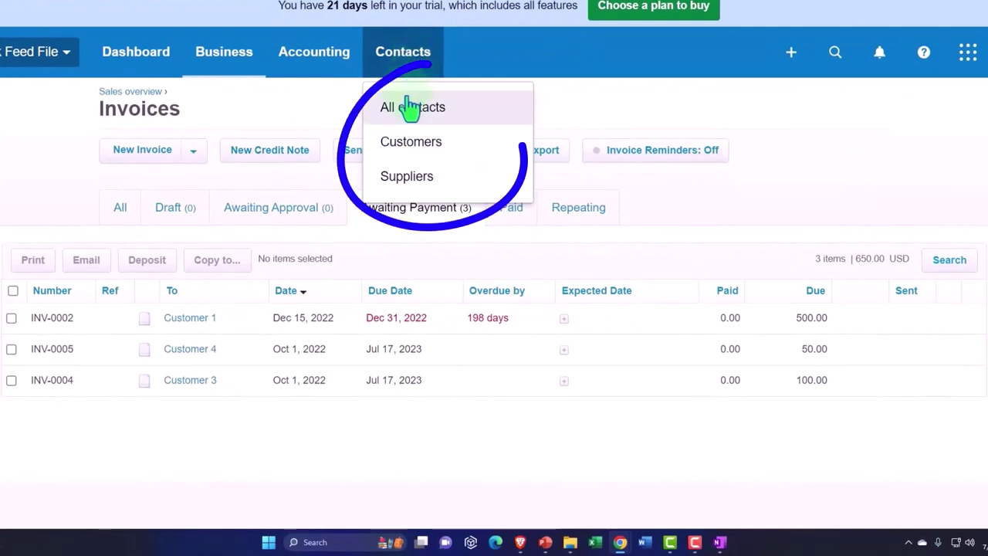
{"action": "left_click", "coordinate": [415, 145]}
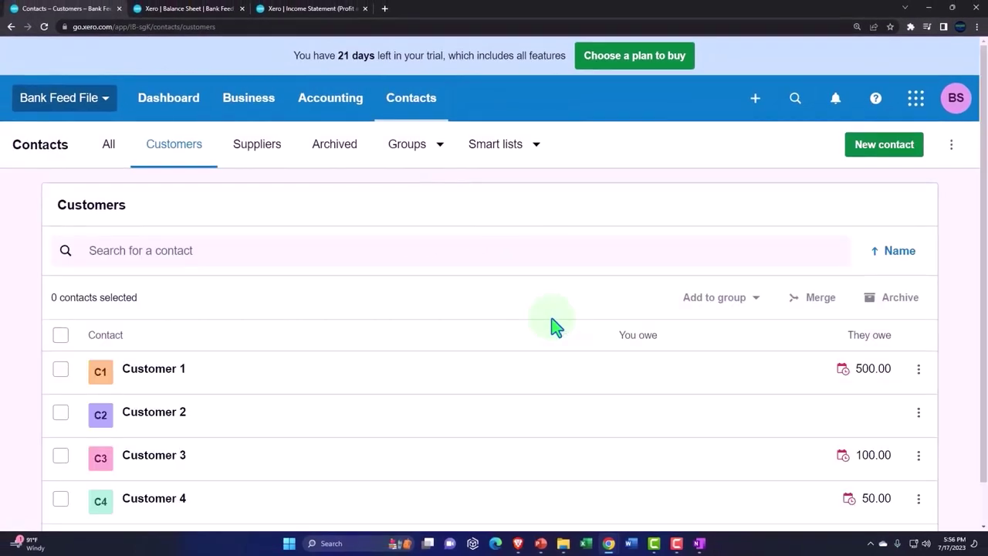
{"action": "scroll", "coordinate": [554, 326], "scroll_direction": "down", "scroll_amount": 1}
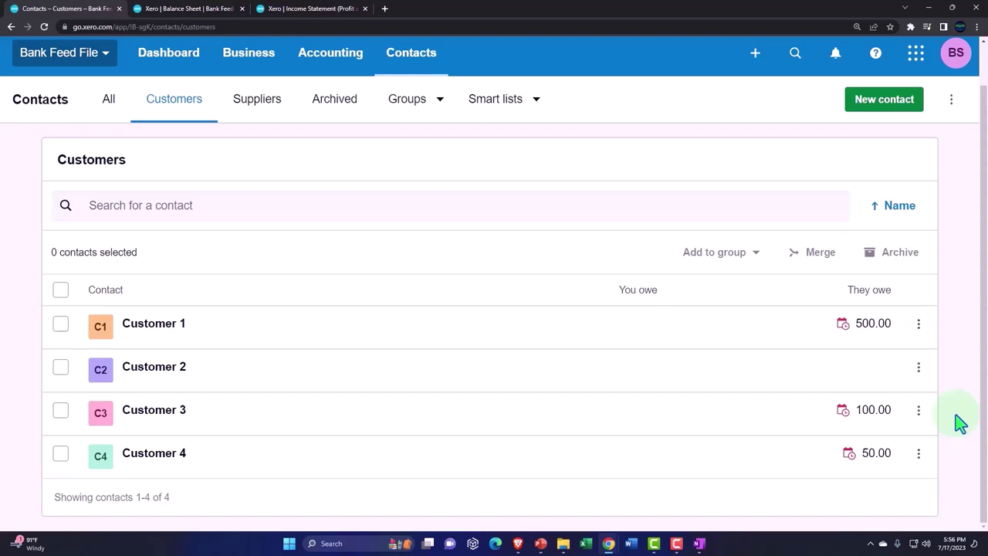
{"action": "left_click", "coordinate": [252, 59]}
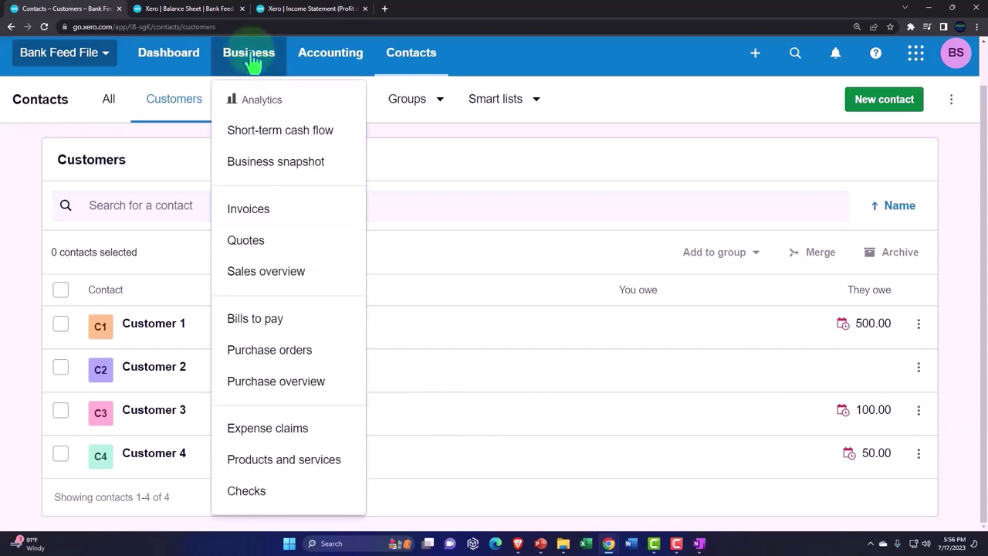
Step: List Awaiting Payment invoices INV-0002, INV-0005 and INV-0004, totalling 650.00 USD
{"action": "left_click", "coordinate": [258, 214]}
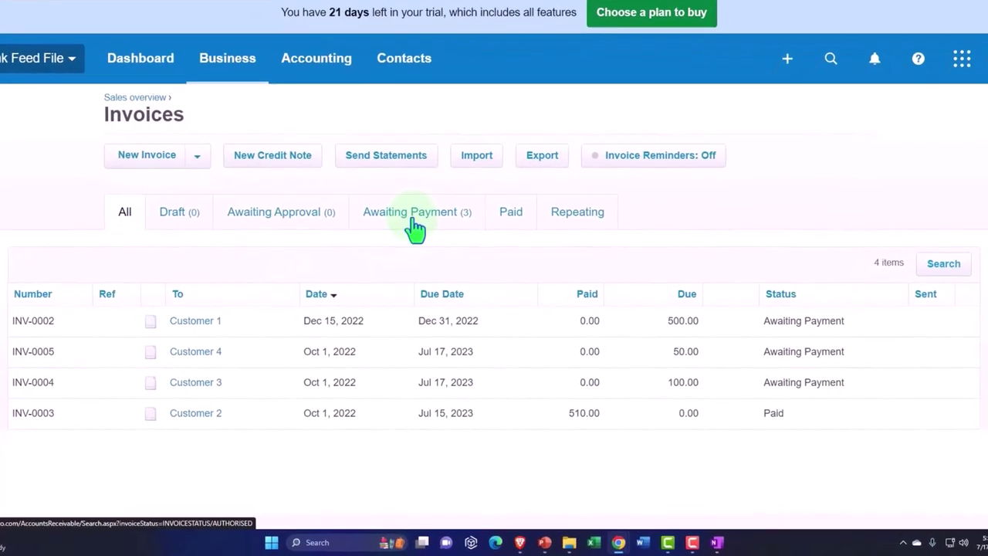
{"action": "left_click", "coordinate": [413, 220]}
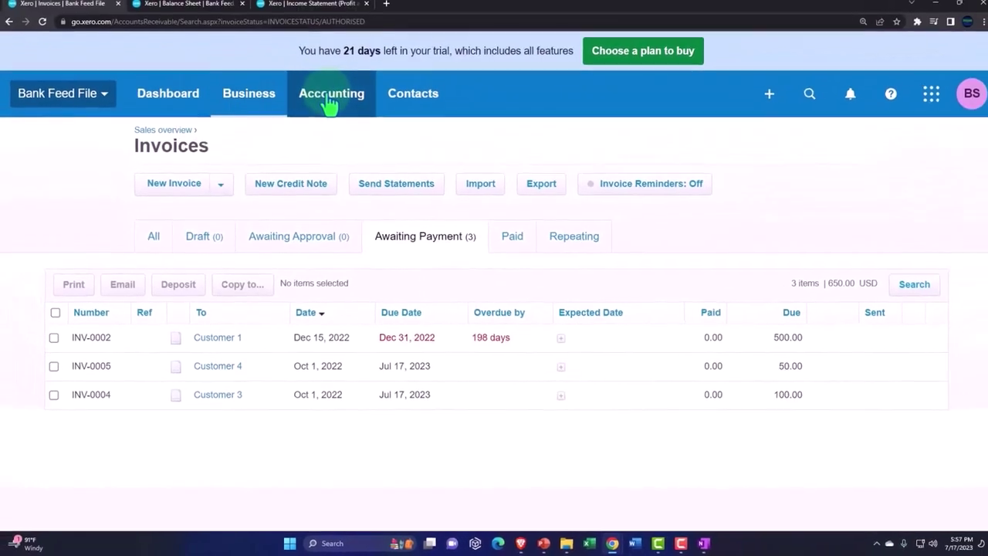
{"action": "left_click", "coordinate": [329, 103]}
Step: Open the Checking Account's transactions from Accounting > Bank accounts
{"action": "left_click", "coordinate": [332, 148]}
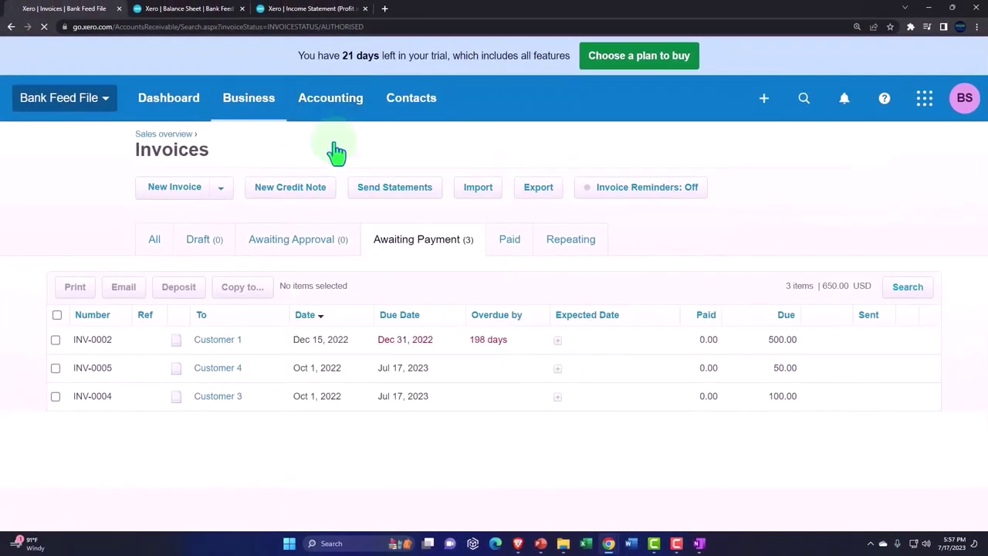
{"action": "scroll", "coordinate": [425, 217], "scroll_direction": "down", "scroll_amount": 2}
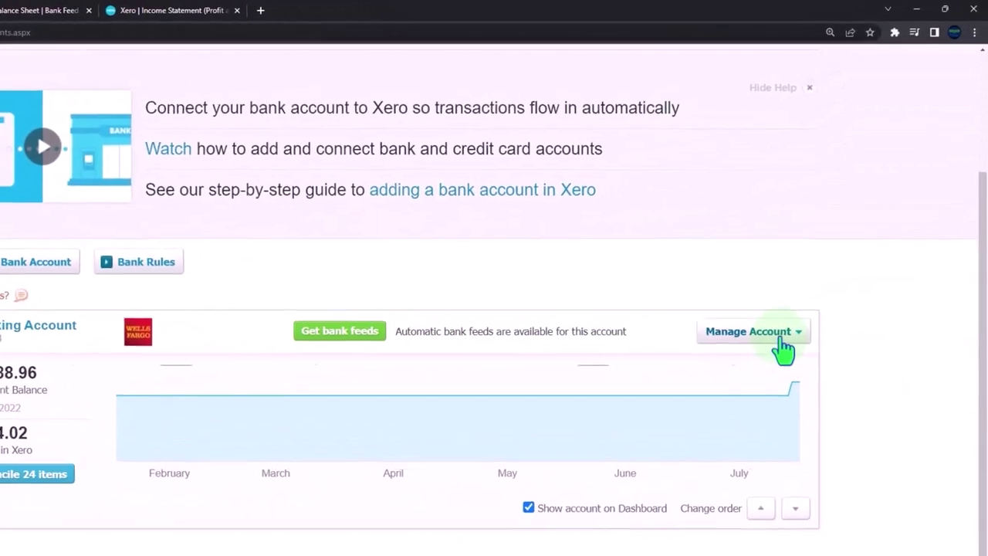
{"action": "left_click", "coordinate": [779, 341]}
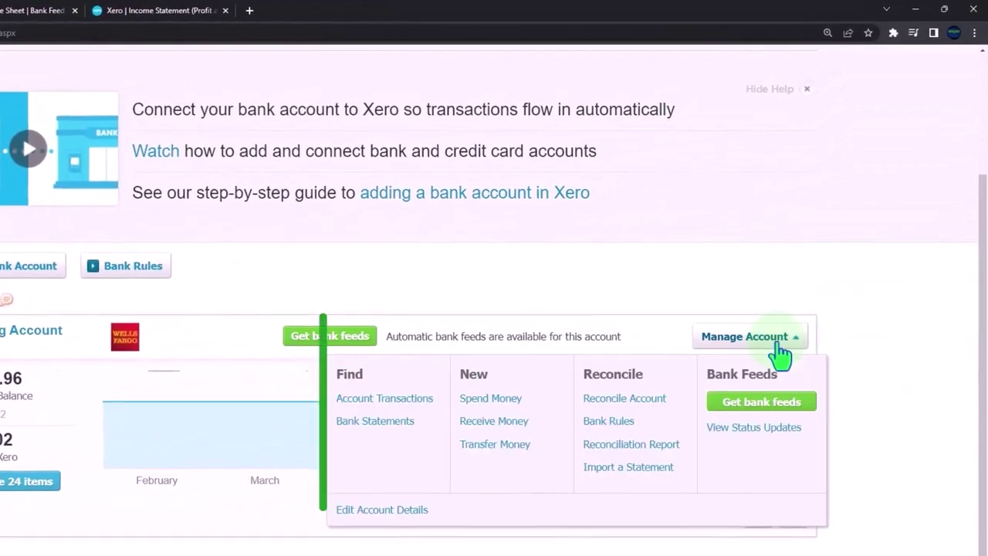
{"action": "left_click", "coordinate": [428, 398]}
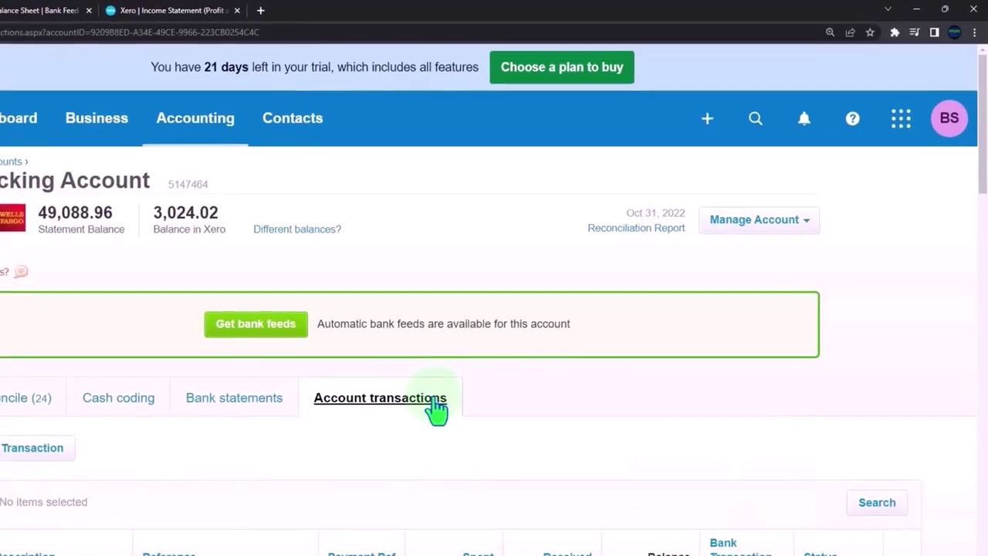
Step: Switch to the Reconcile tab and scroll down to the Oct 21, 2022 150.00 receipt
{"action": "scroll", "coordinate": [478, 376], "scroll_direction": "down", "scroll_amount": 2}
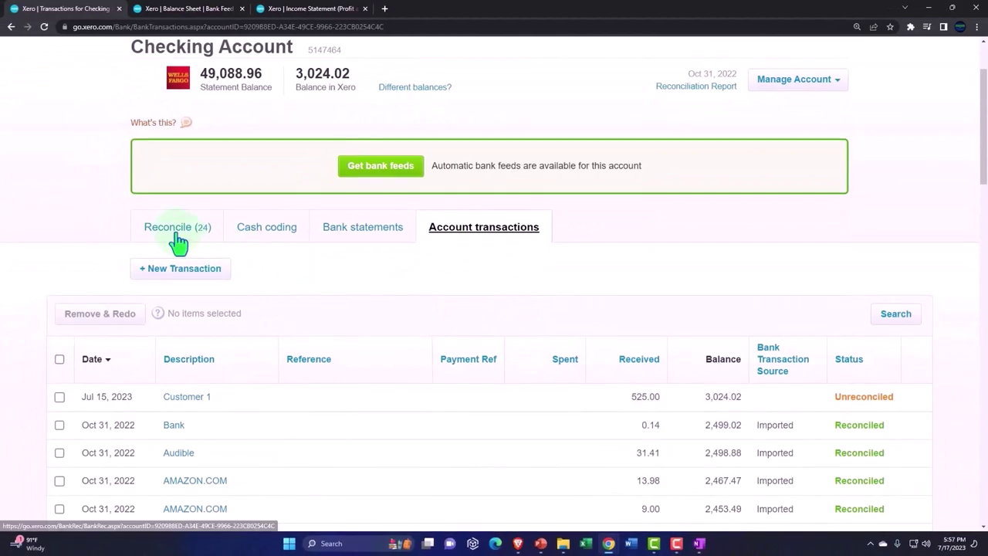
{"action": "left_click", "coordinate": [87, 270]}
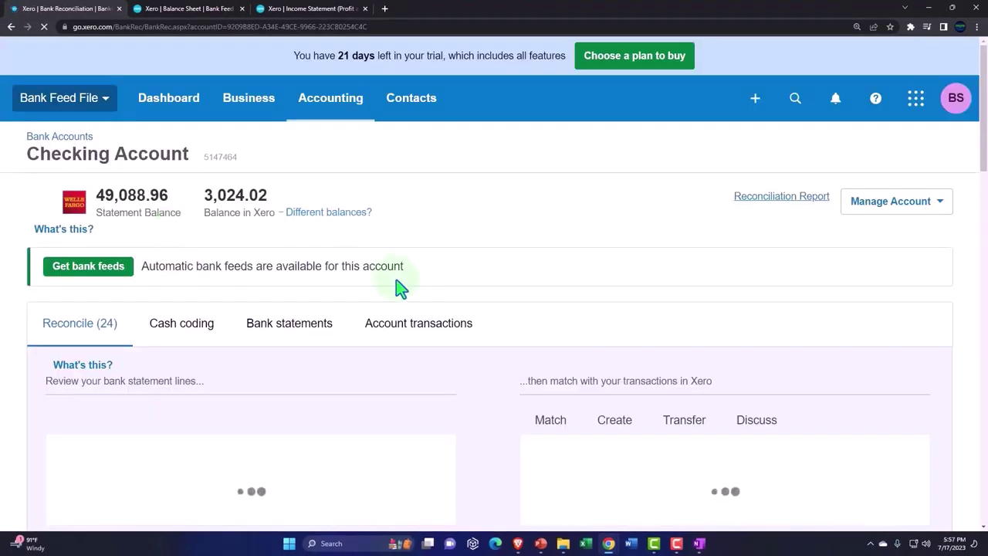
{"action": "scroll", "coordinate": [397, 288], "scroll_direction": "down", "scroll_amount": 12}
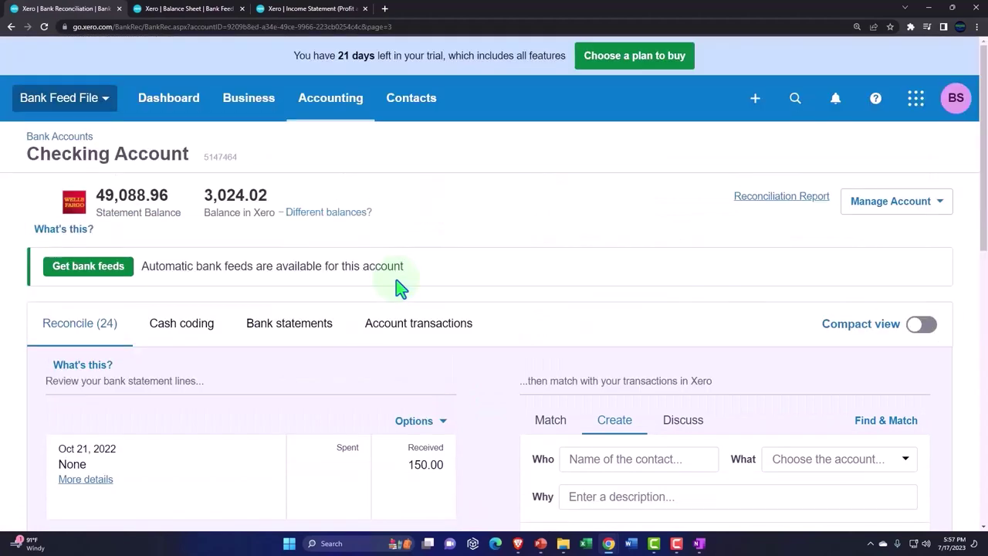
{"action": "scroll", "coordinate": [399, 286], "scroll_direction": "down", "scroll_amount": 3}
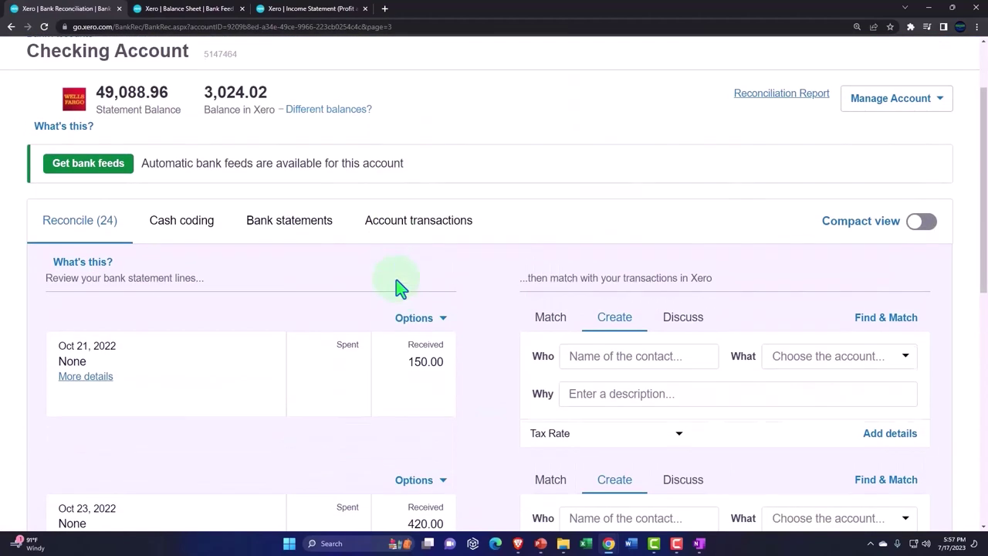
{"action": "scroll", "coordinate": [404, 316], "scroll_direction": "down", "scroll_amount": 1}
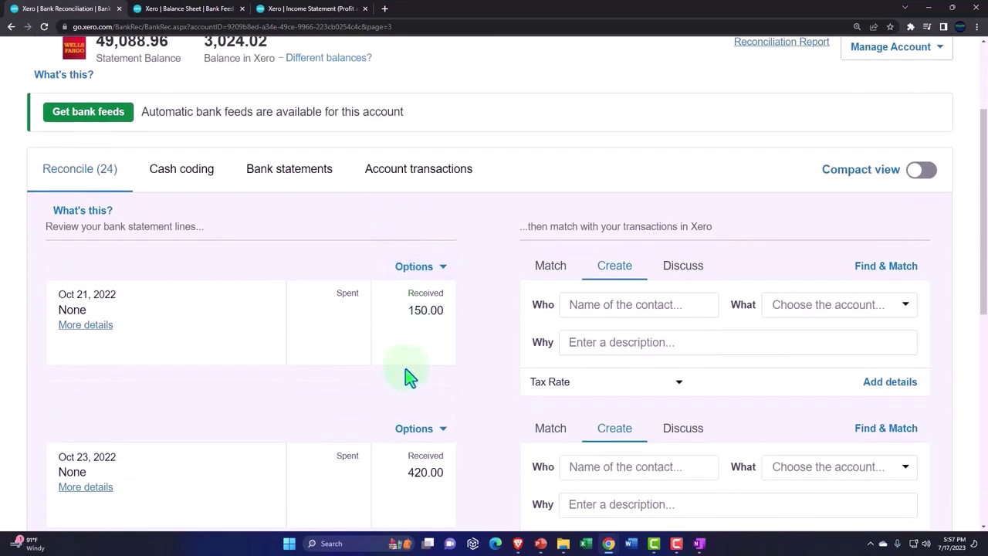
{"action": "scroll", "coordinate": [405, 368], "scroll_direction": "down", "scroll_amount": 1}
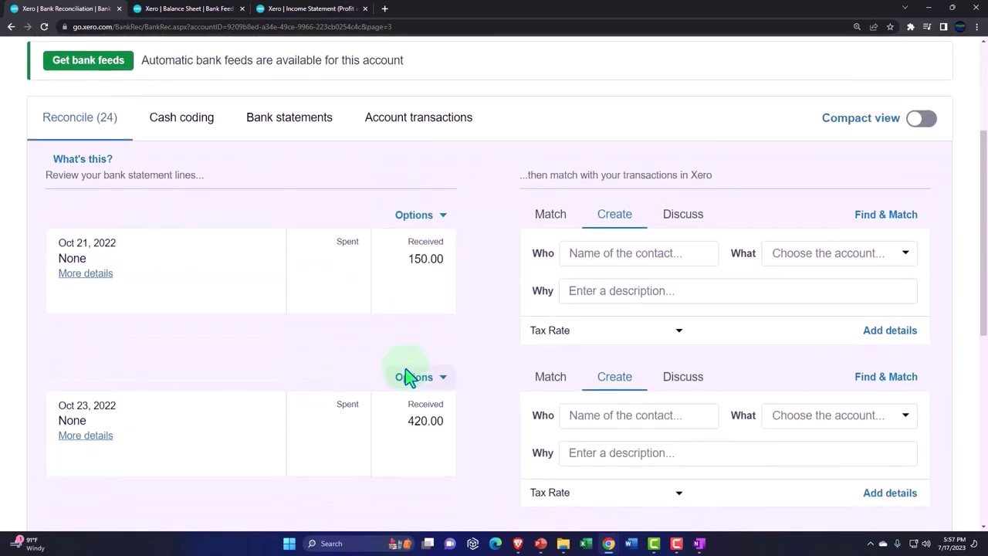
{"action": "scroll", "coordinate": [405, 376], "scroll_direction": "down", "scroll_amount": 1}
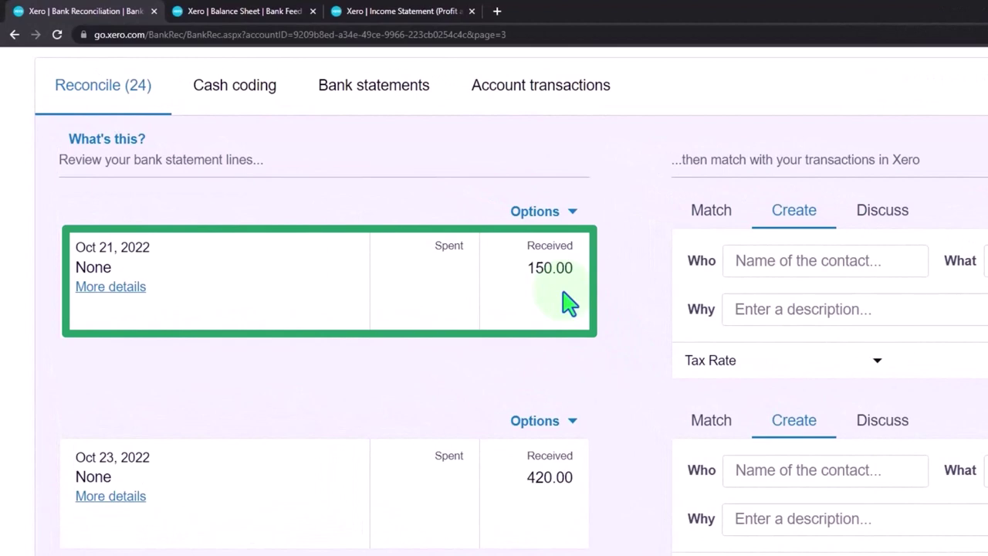
Step: Match the Oct 21 150.00 line by ticking INV-0005 and INV-0004
{"action": "left_click", "coordinate": [713, 220]}
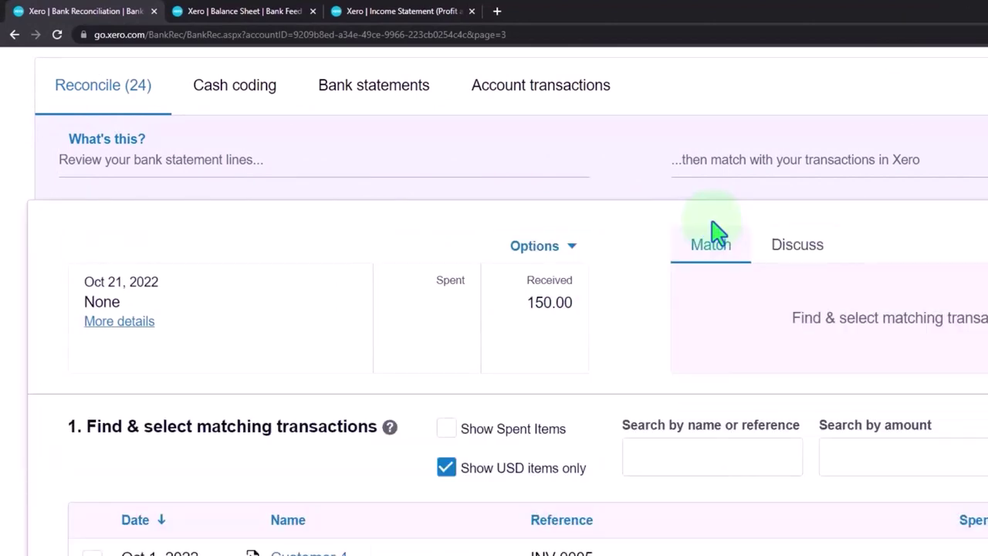
{"action": "scroll", "coordinate": [716, 232], "scroll_direction": "down", "scroll_amount": 2}
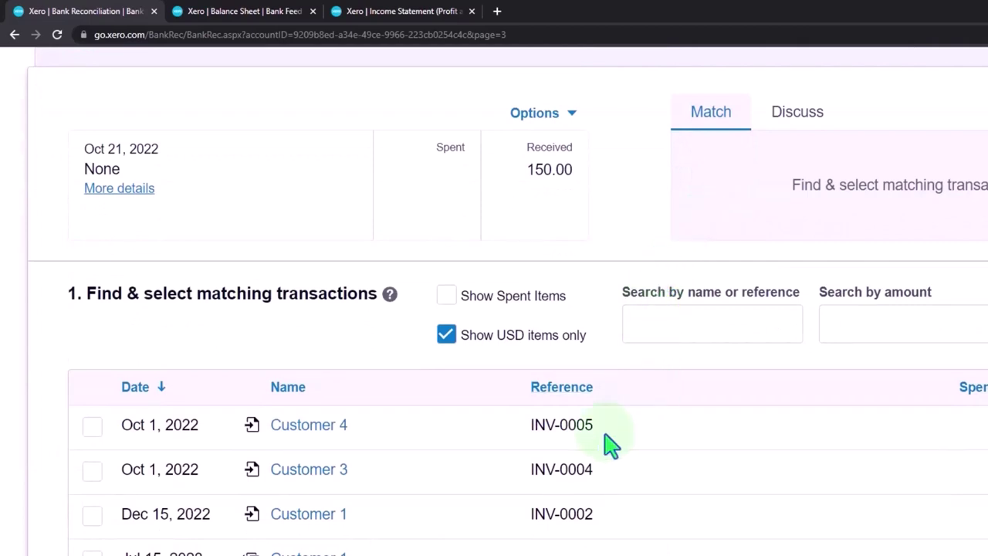
{"action": "left_click", "coordinate": [92, 429]}
{"action": "left_click", "coordinate": [92, 470]}
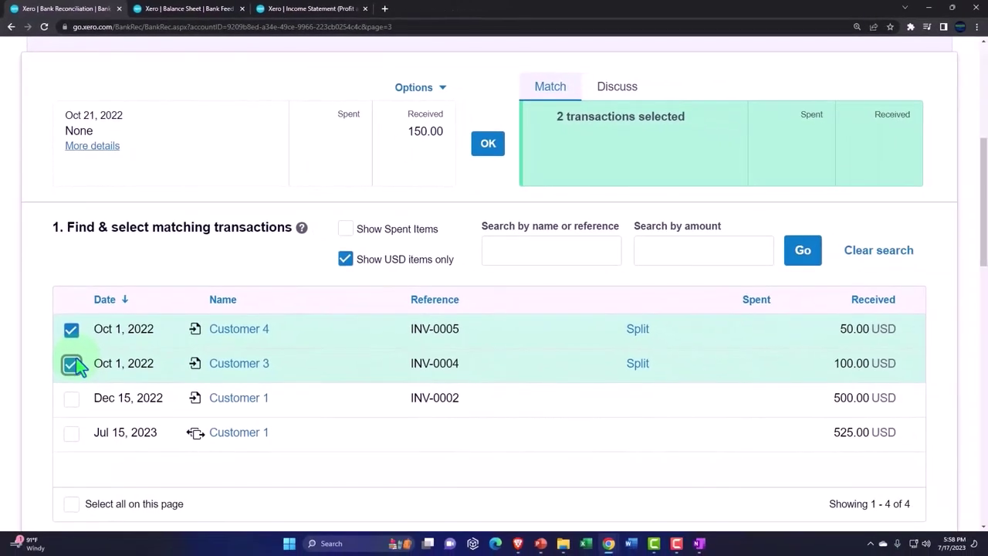
Step: Untick INV-0004 and INV-0005 so no invoices remain selected
{"action": "left_click", "coordinate": [72, 363]}
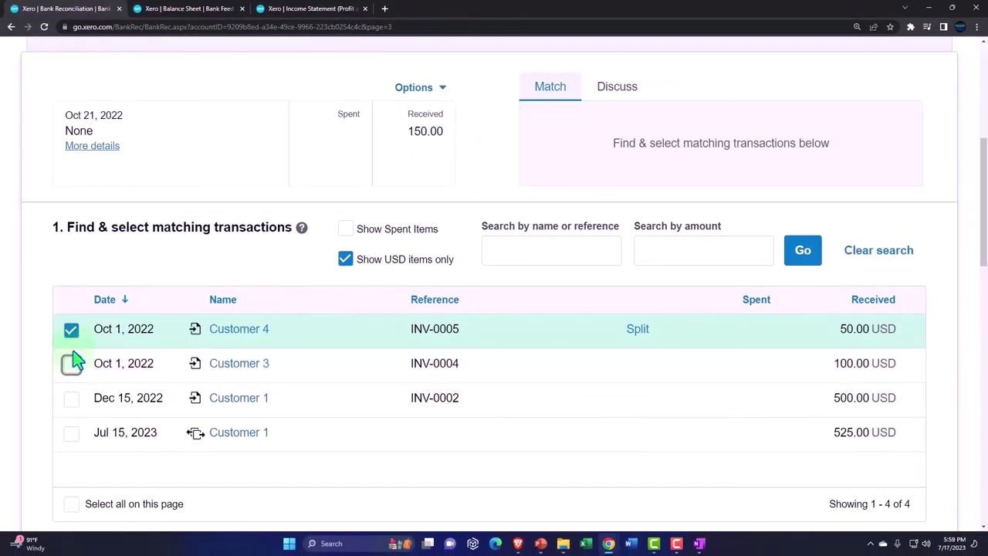
{"action": "left_click", "coordinate": [71, 330]}
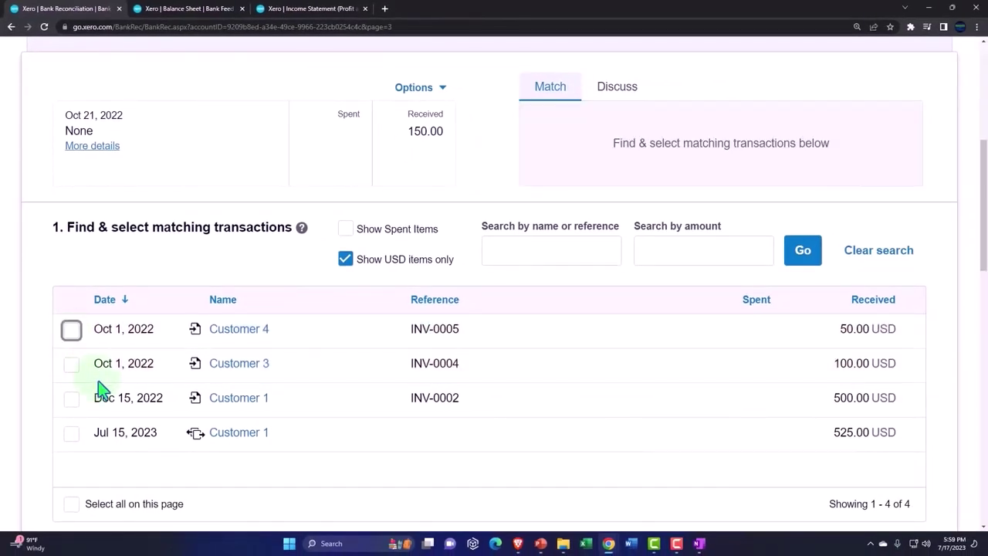
{"action": "scroll", "coordinate": [98, 391], "scroll_direction": "up", "scroll_amount": 3}
{"action": "scroll", "coordinate": [99, 391], "scroll_direction": "up", "scroll_amount": 1}
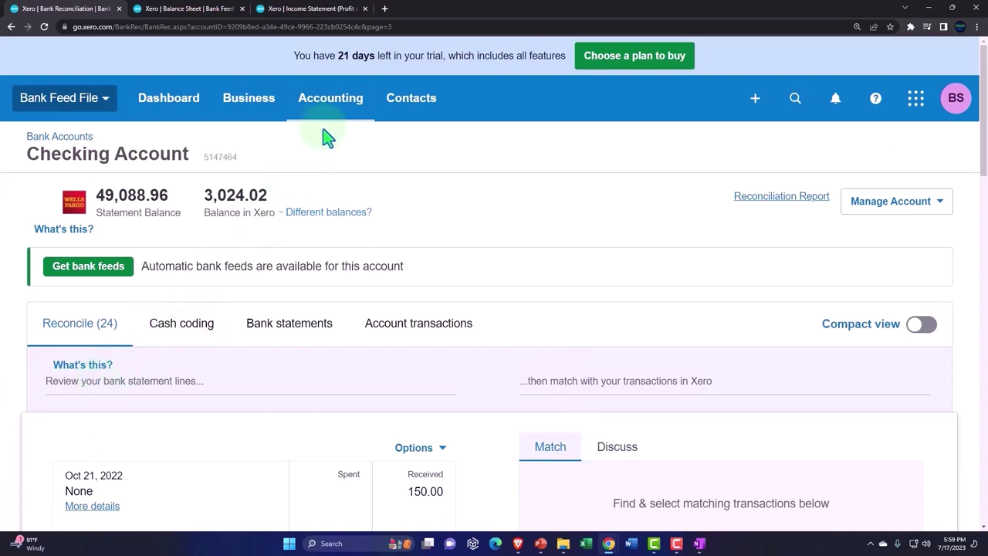
Step: Show Awaiting Payment invoices and select INV-0005 (50.00) and INV-0004 (100.00), totalling 150.00 USD
{"action": "left_click", "coordinate": [313, 104]}
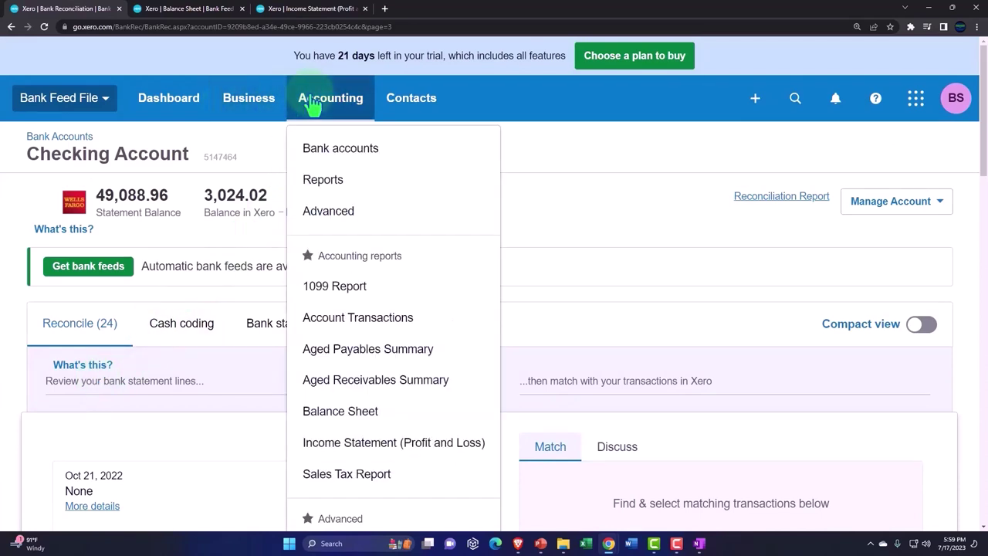
{"action": "left_click", "coordinate": [271, 110]}
{"action": "left_click", "coordinate": [260, 254]}
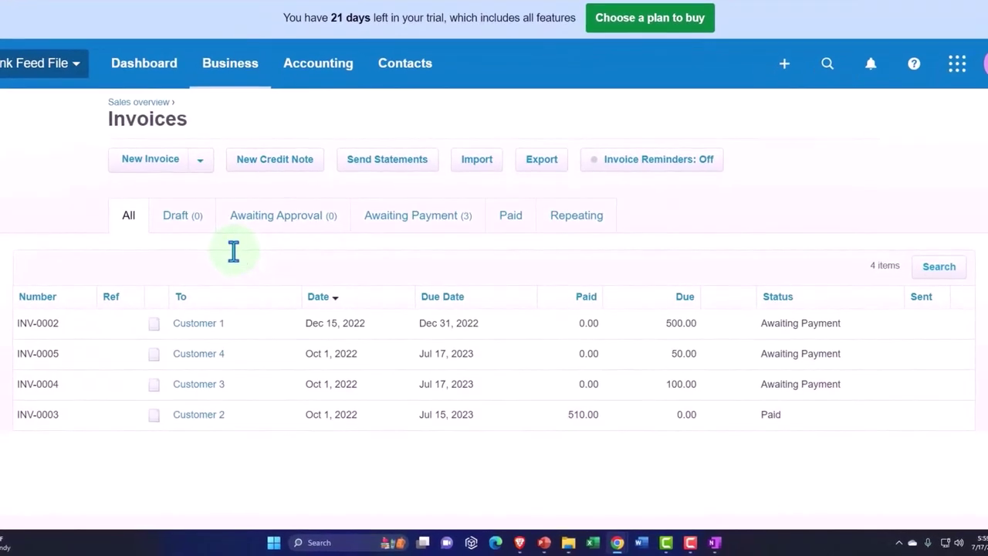
{"action": "left_click", "coordinate": [419, 224]}
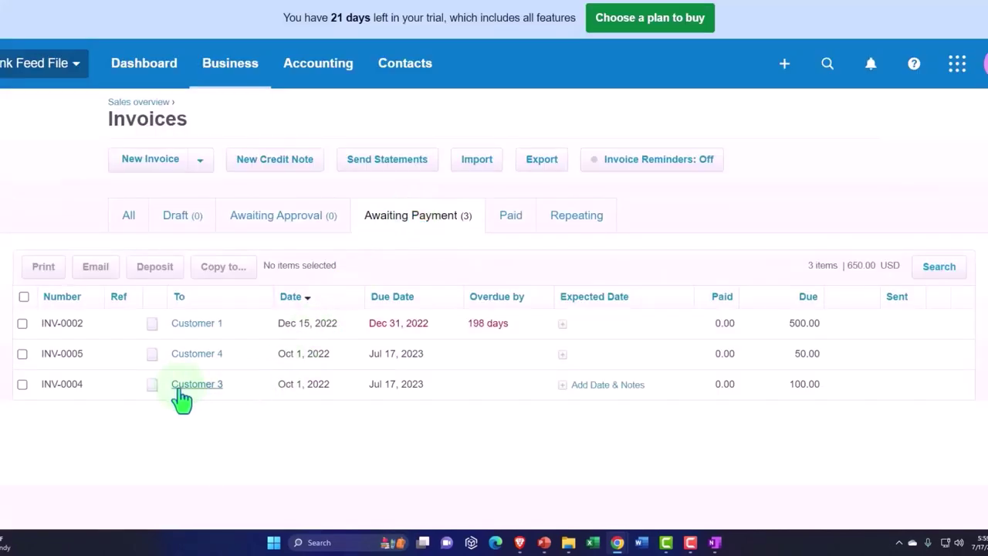
{"action": "left_click", "coordinate": [22, 353]}
{"action": "left_click", "coordinate": [22, 384]}
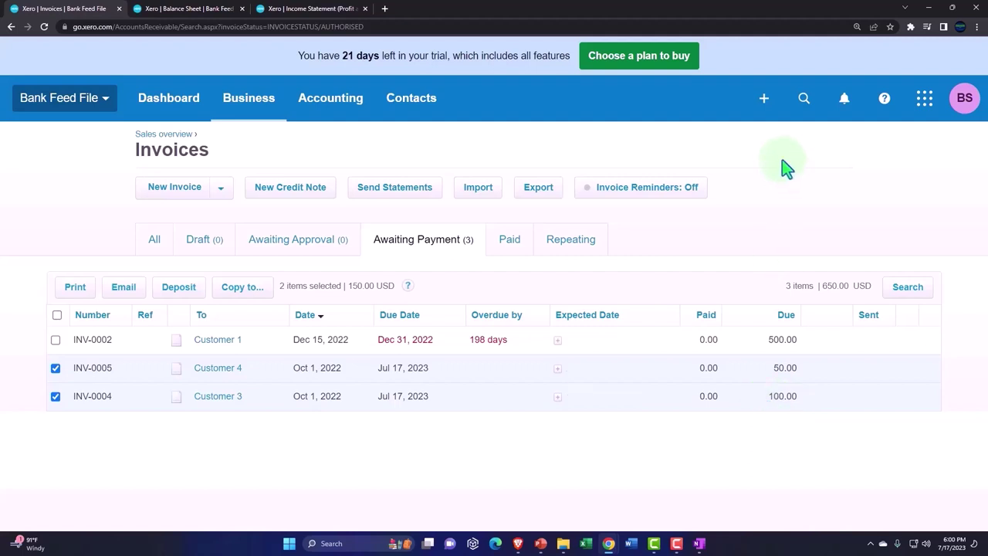
Step: Check the + menu for Receive money, then untick invoices INV-0005 and INV-0004
{"action": "left_click", "coordinate": [760, 108]}
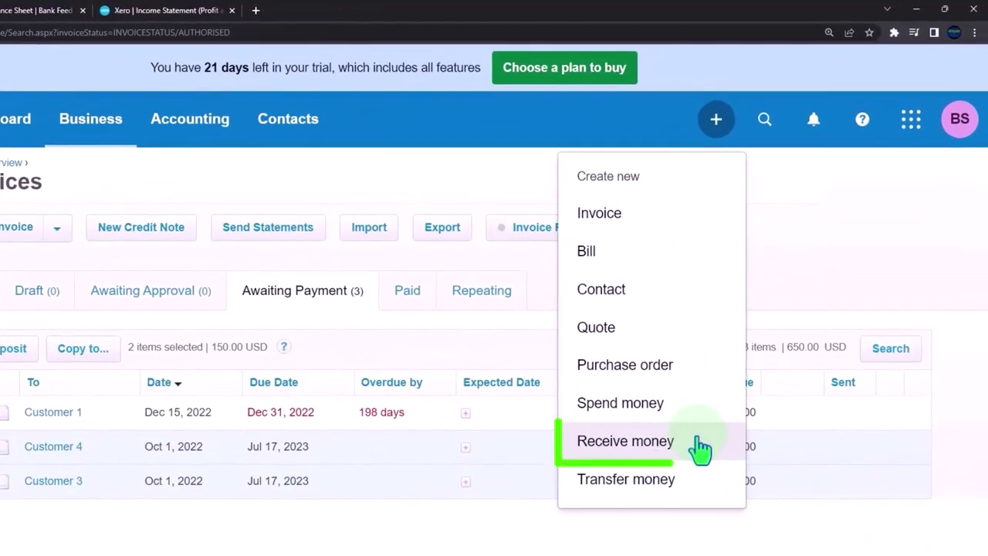
{"action": "left_click", "coordinate": [436, 527]}
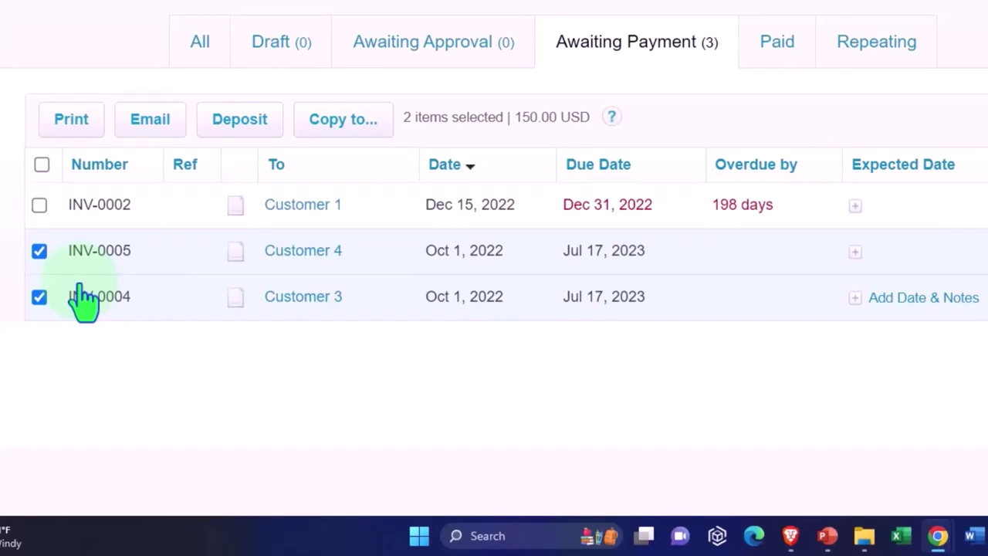
{"action": "left_click", "coordinate": [38, 251]}
{"action": "left_click", "coordinate": [38, 296]}
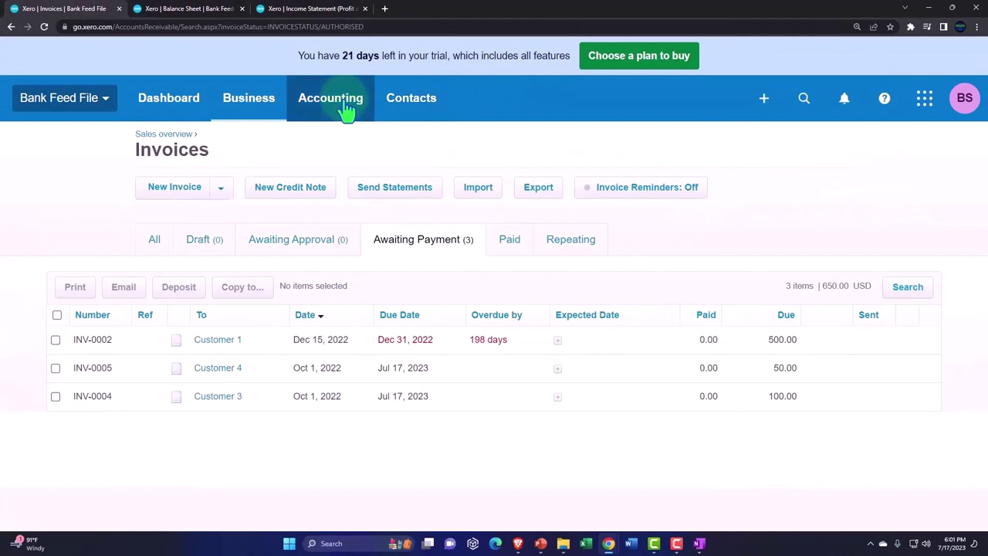
Step: From Accounting > Bank accounts, start adding a bank account and search for 'bank of am'
{"action": "left_click", "coordinate": [343, 104]}
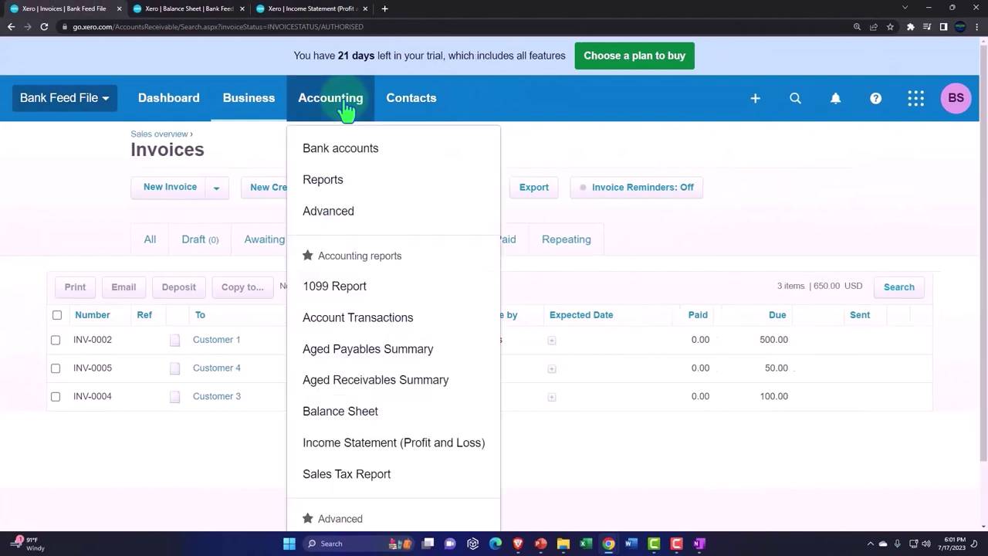
{"action": "left_click", "coordinate": [377, 157]}
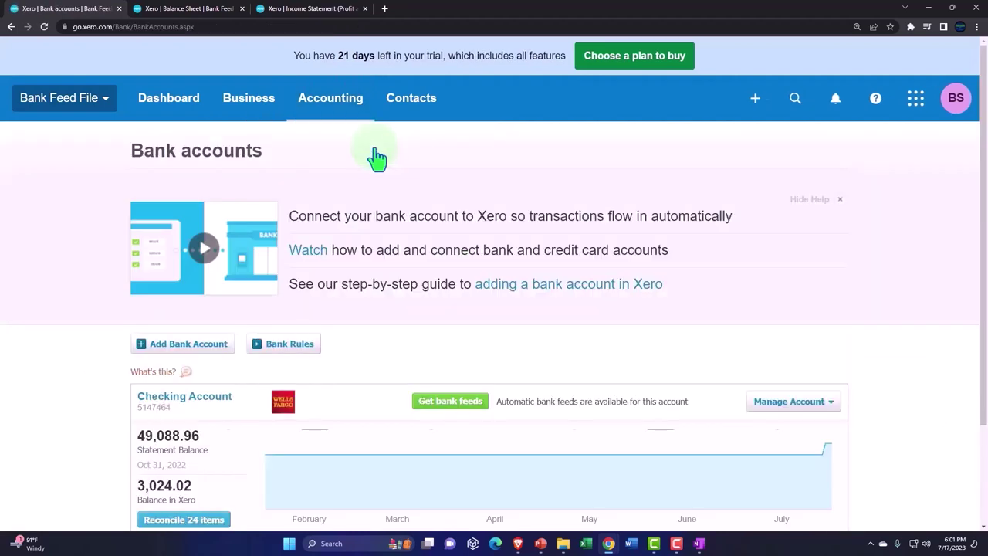
{"action": "scroll", "coordinate": [390, 249], "scroll_direction": "down", "scroll_amount": 1}
{"action": "scroll", "coordinate": [392, 247], "scroll_direction": "down", "scroll_amount": 1}
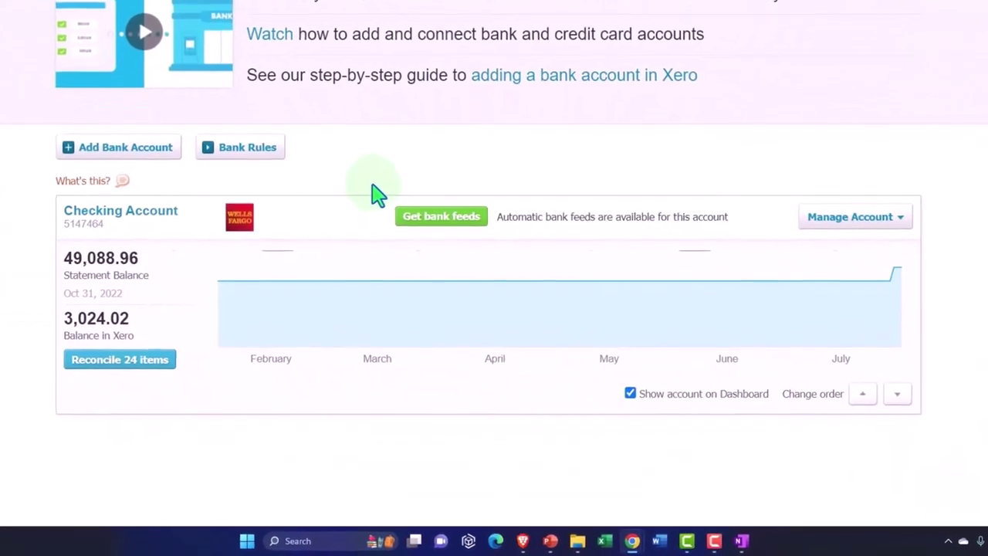
{"action": "left_click", "coordinate": [122, 150]}
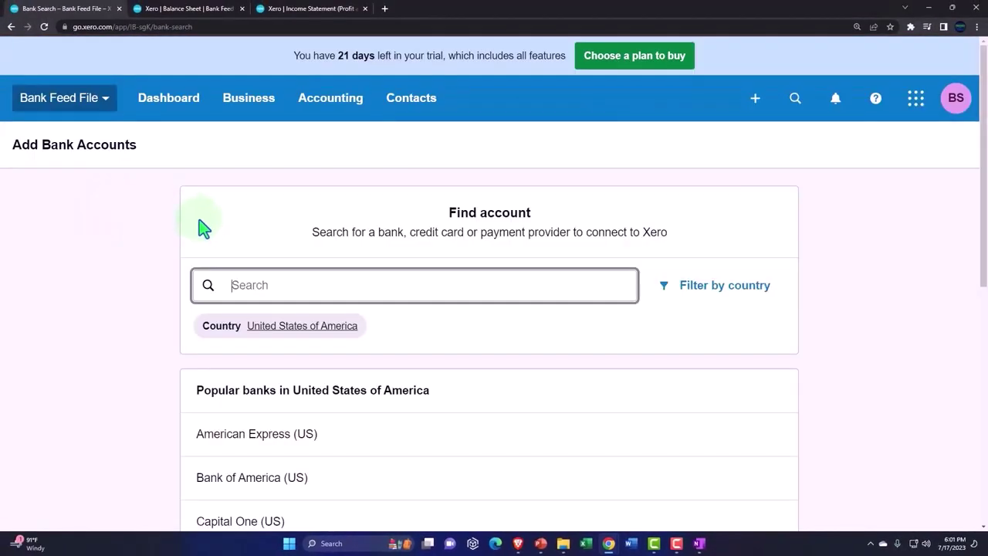
{"action": "left_click", "coordinate": [276, 285]}
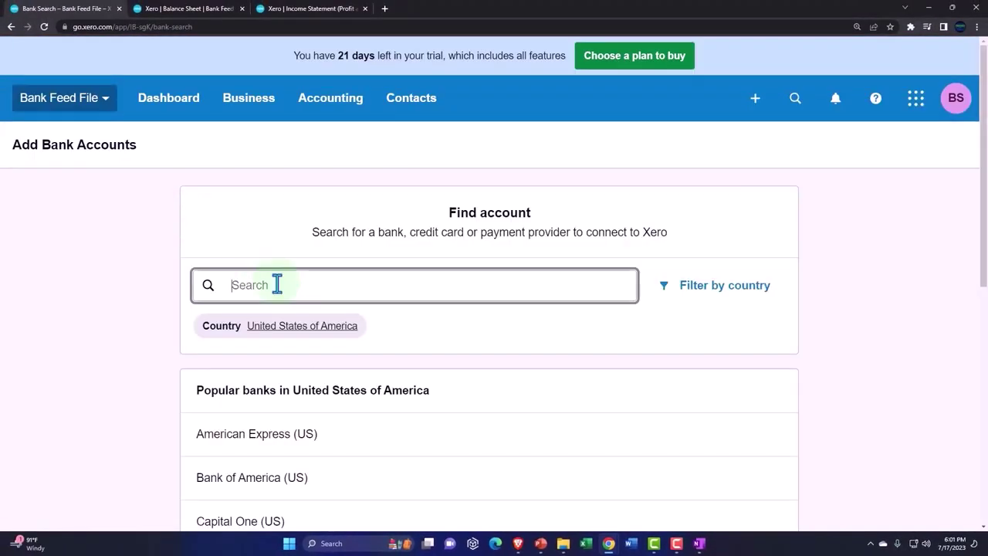
{"action": "type", "text": "ban"}
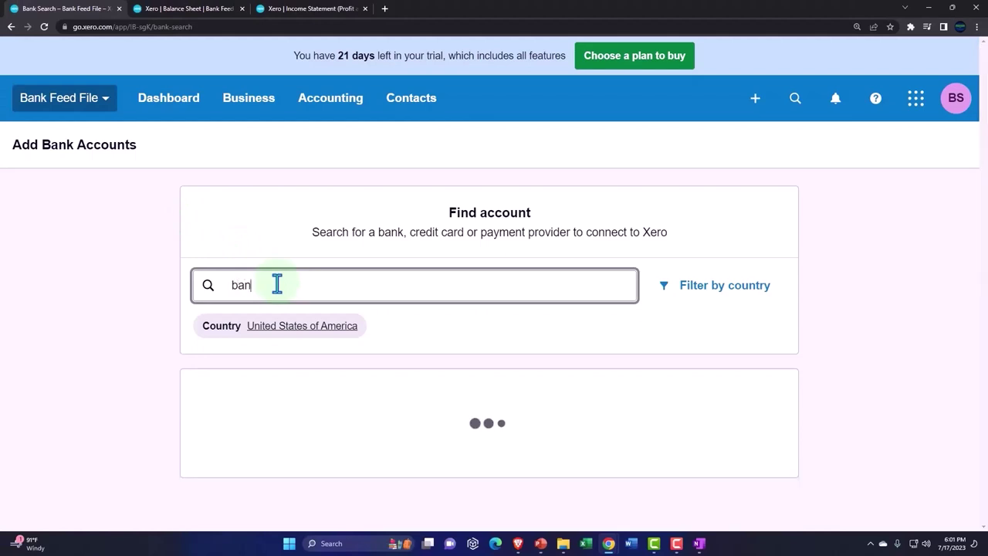
{"action": "type", "text": "k of am"}
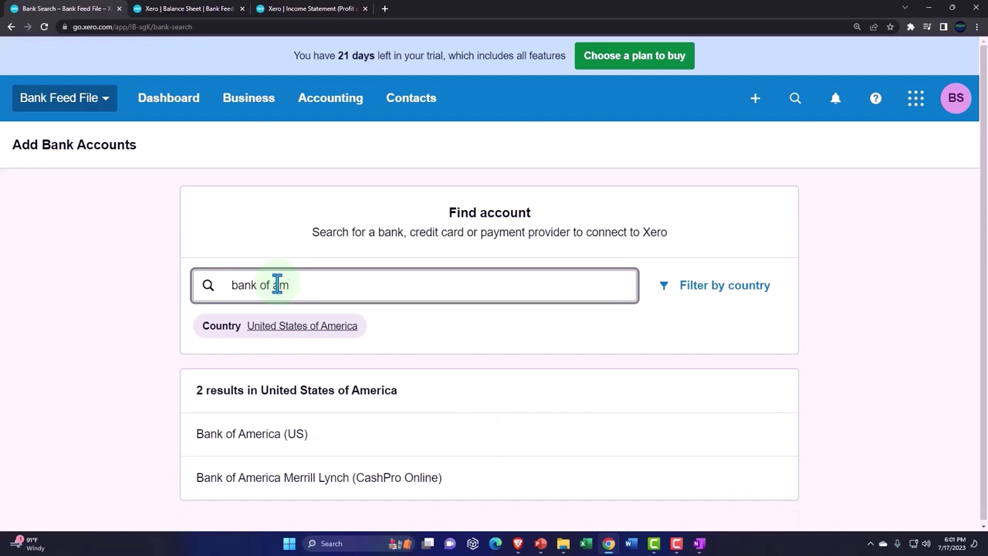
Step: Choose Bank of America (US), skip the bank feed, and name the account 'Cash Clearing Account'
{"action": "left_click", "coordinate": [294, 444]}
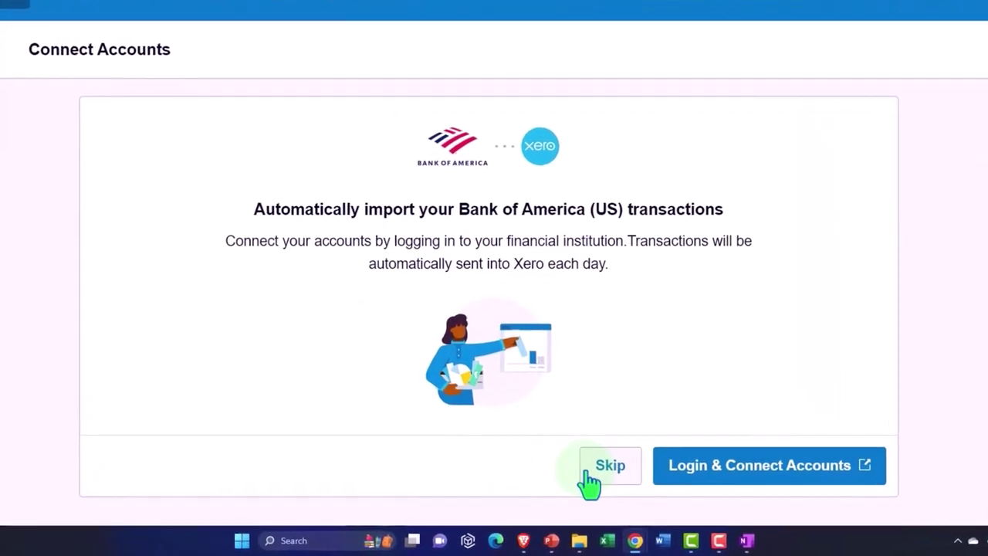
{"action": "left_click", "coordinate": [590, 479]}
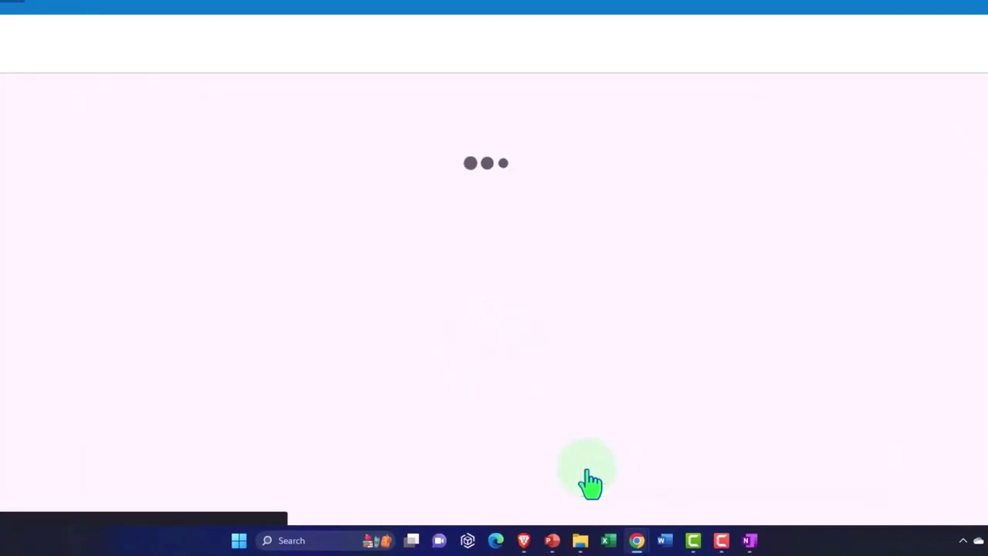
{"action": "left_click", "coordinate": [401, 222]}
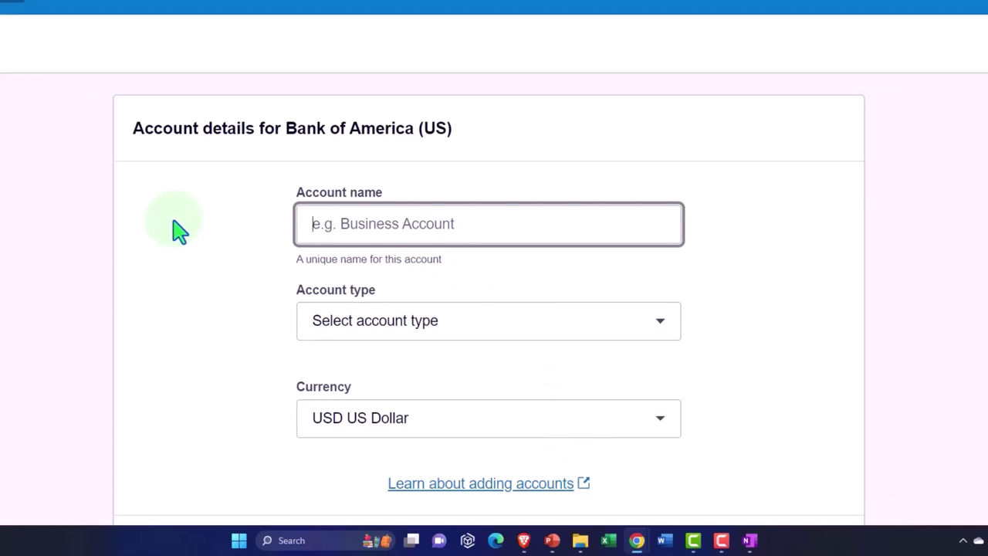
{"action": "type", "text": "Cash Cl"}
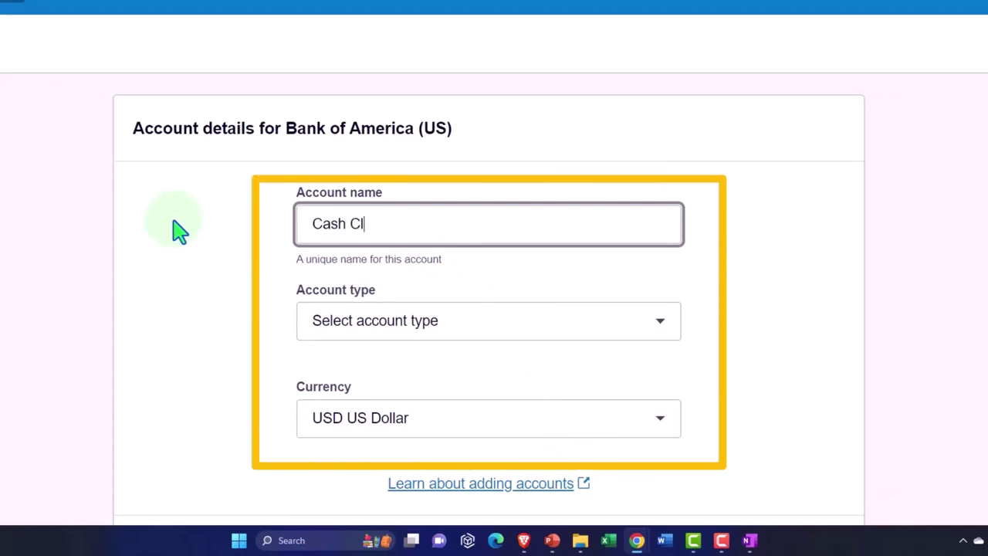
{"action": "type", "text": "earing Account"}
{"action": "key", "text": "Tab"}
Step: Set the account type to Other, enter the account number, and save the account
{"action": "left_click", "coordinate": [604, 325]}
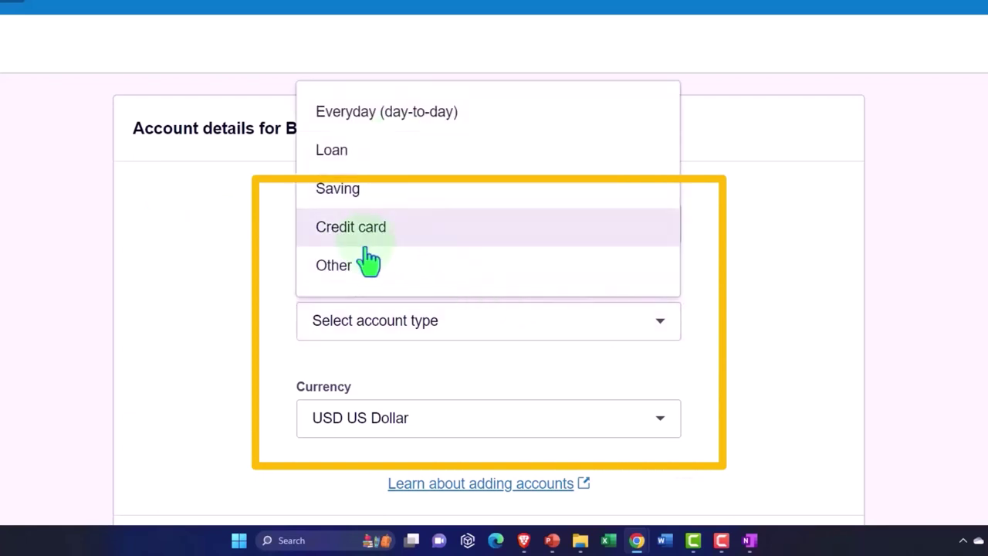
{"action": "left_click", "coordinate": [361, 271]}
{"action": "scroll", "coordinate": [333, 317], "scroll_direction": "down", "scroll_amount": 2}
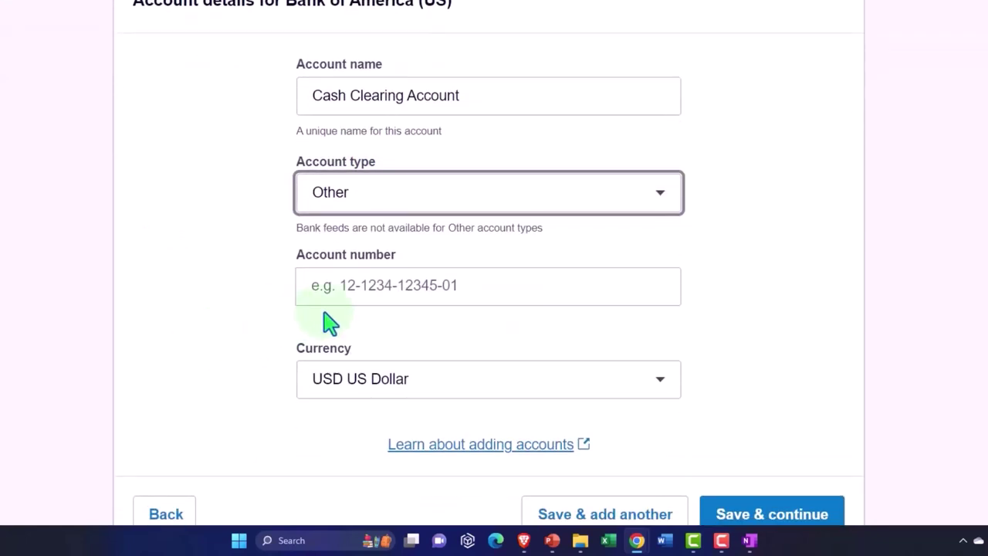
{"action": "left_click", "coordinate": [345, 291]}
{"action": "type", "text": "54174"}
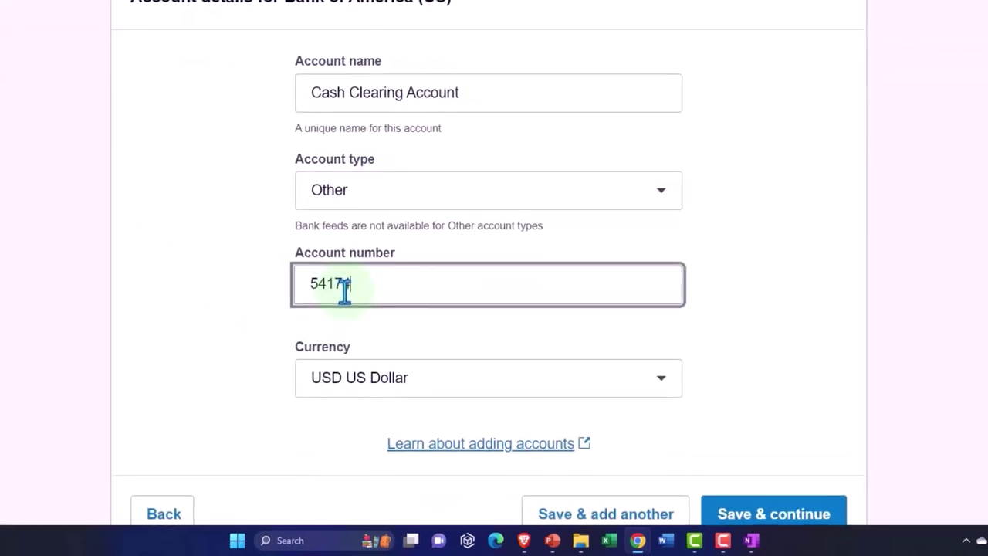
{"action": "key", "text": "Tab"}
{"action": "scroll", "coordinate": [197, 268], "scroll_direction": "down", "scroll_amount": 1}
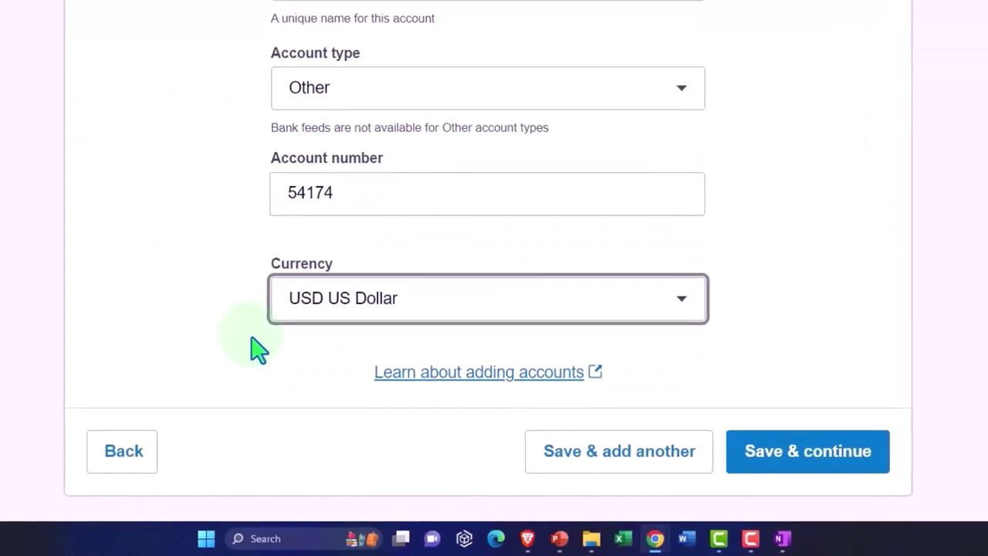
{"action": "left_click", "coordinate": [855, 484]}
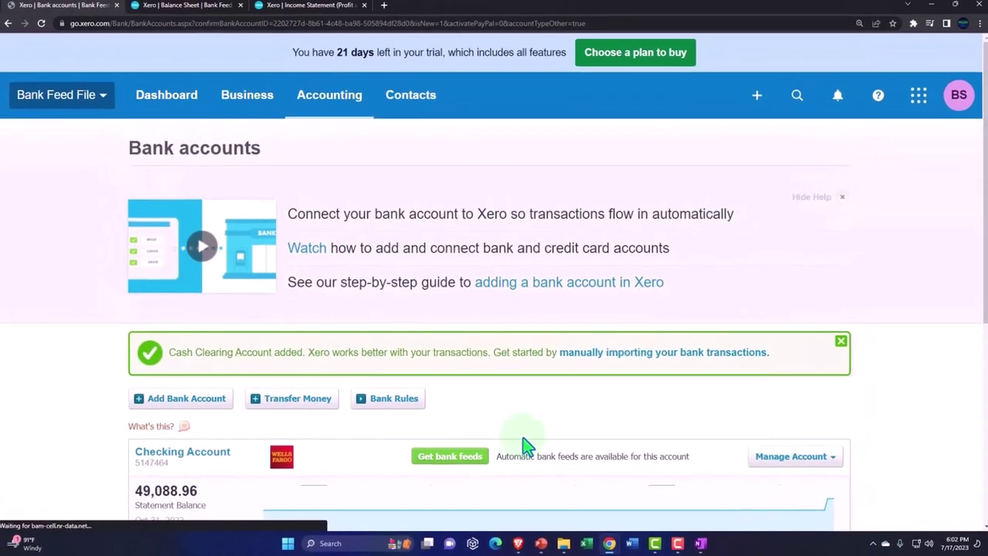
{"action": "scroll", "coordinate": [530, 390], "scroll_direction": "down", "scroll_amount": 4}
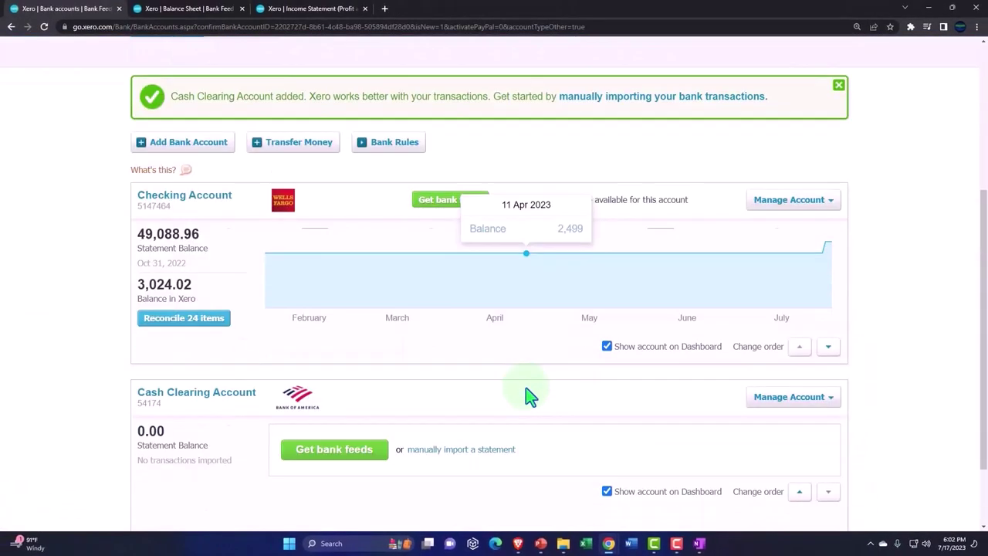
{"action": "scroll", "coordinate": [530, 396], "scroll_direction": "down", "scroll_amount": 1}
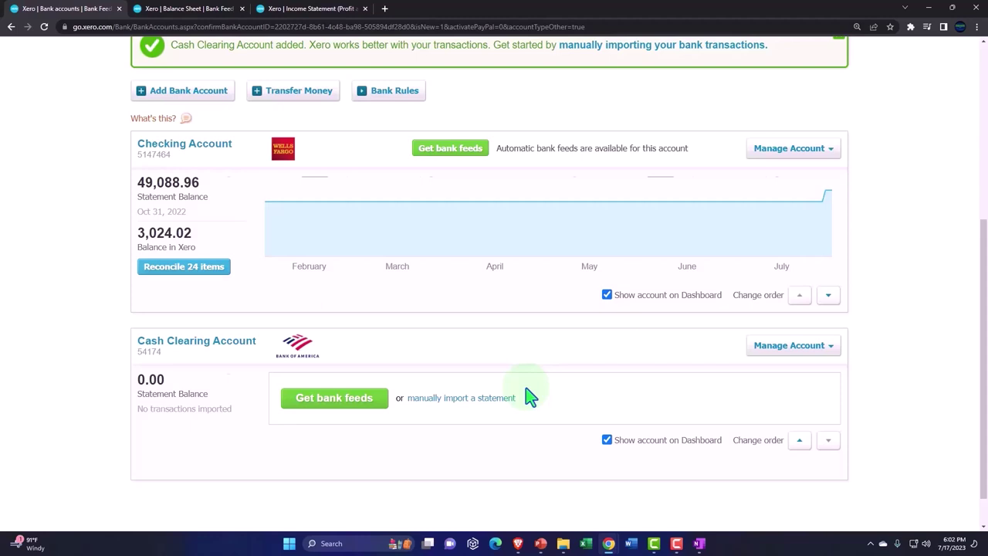
{"action": "scroll", "coordinate": [531, 395], "scroll_direction": "up", "scroll_amount": 4}
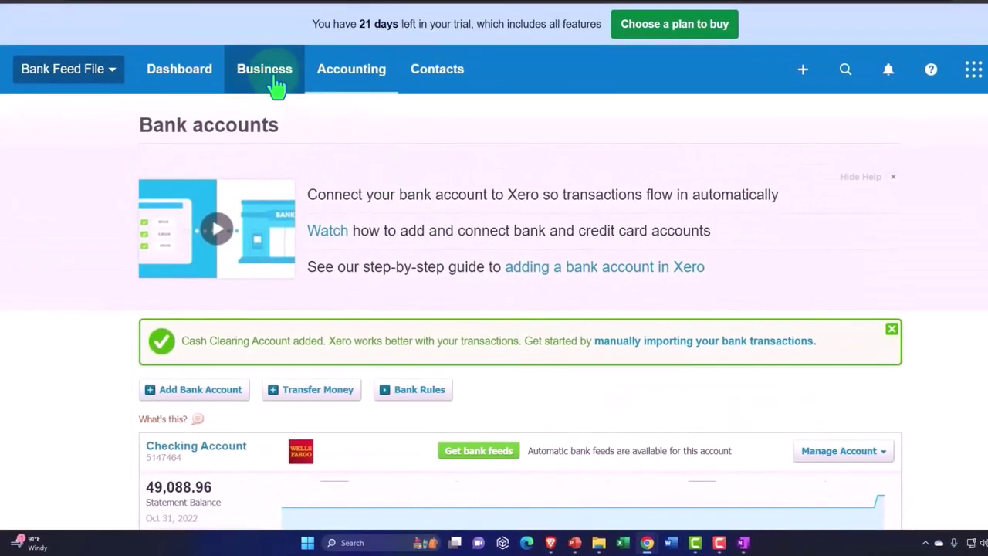
Step: Show Awaiting Payment invoices and tick INV-0005 and INV-0004 for the batch deposit
{"action": "left_click", "coordinate": [277, 87]}
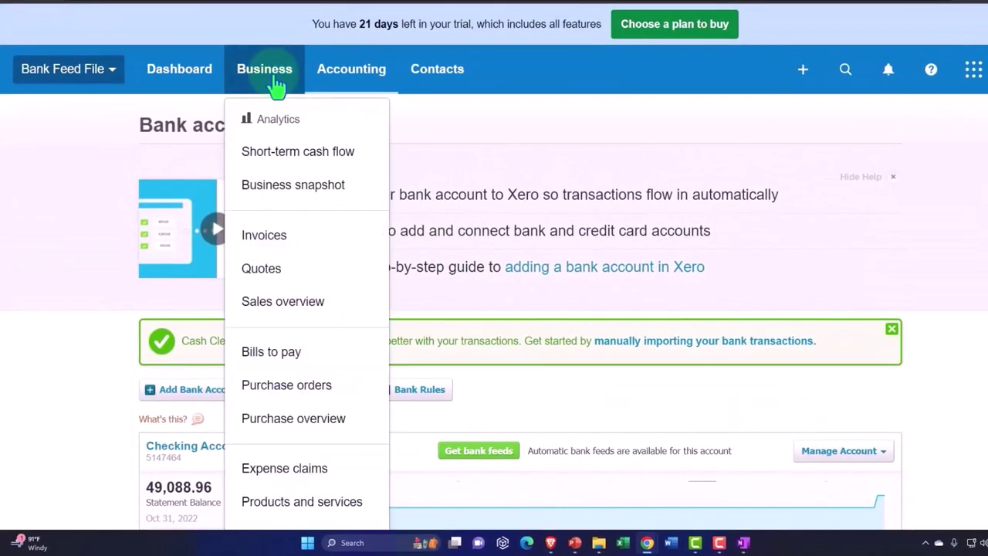
{"action": "left_click", "coordinate": [276, 247]}
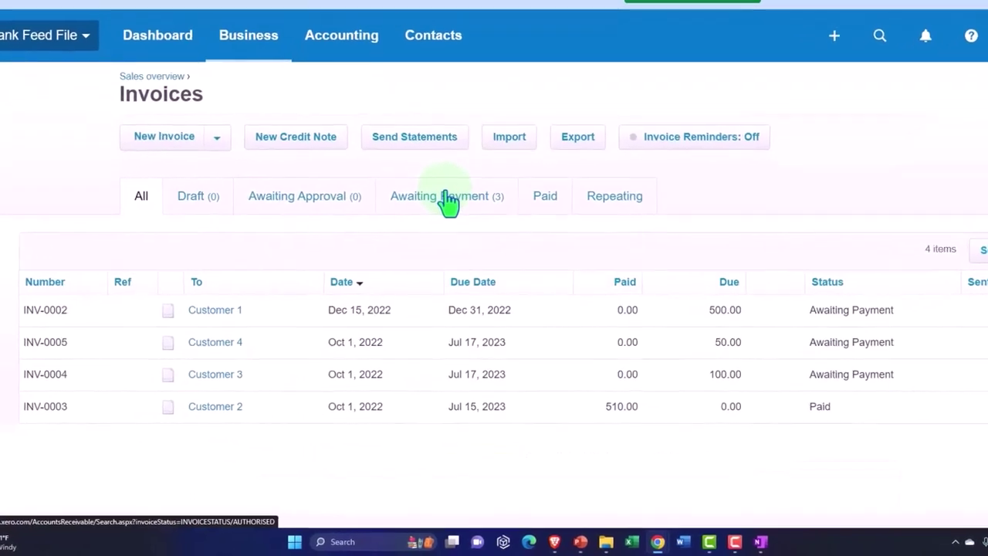
{"action": "left_click", "coordinate": [446, 197]}
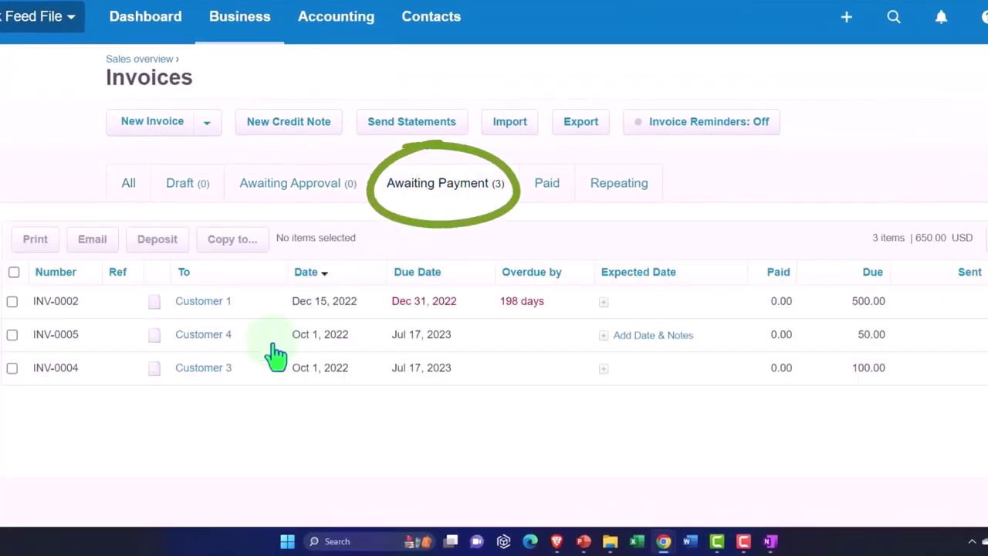
{"action": "left_click", "coordinate": [12, 334]}
{"action": "left_click", "coordinate": [12, 367]}
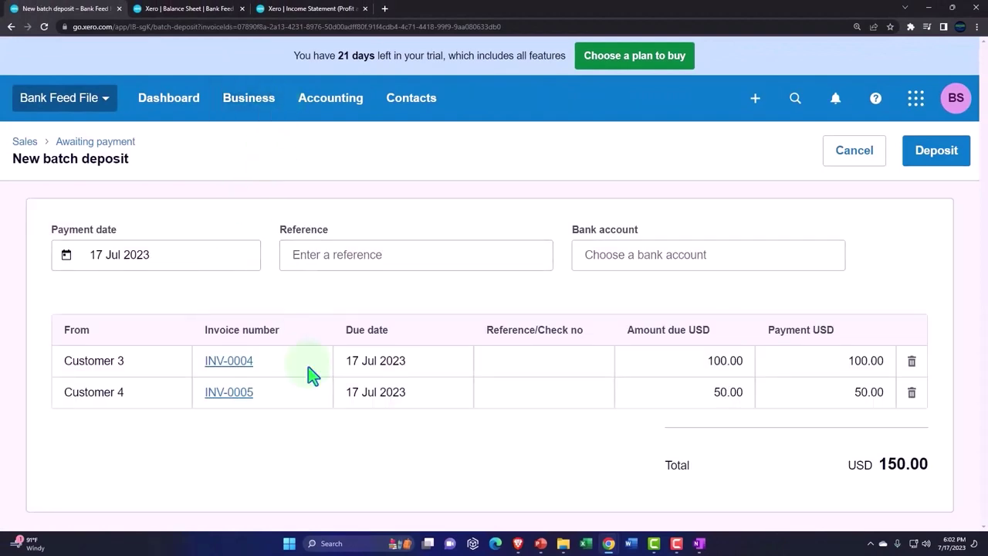
Step: Set the payment date calendar to October 2022
{"action": "left_click", "coordinate": [167, 256]}
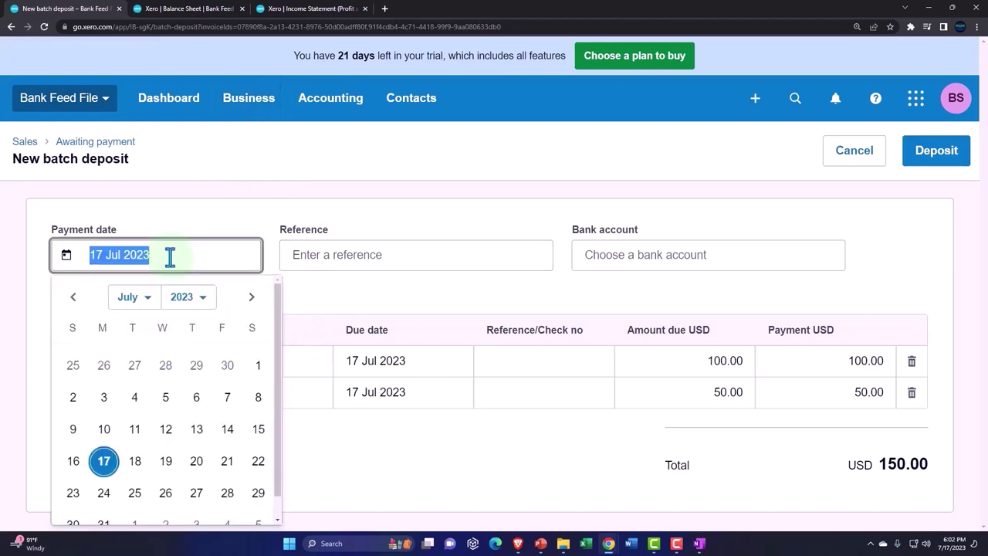
{"action": "left_click", "coordinate": [189, 305]}
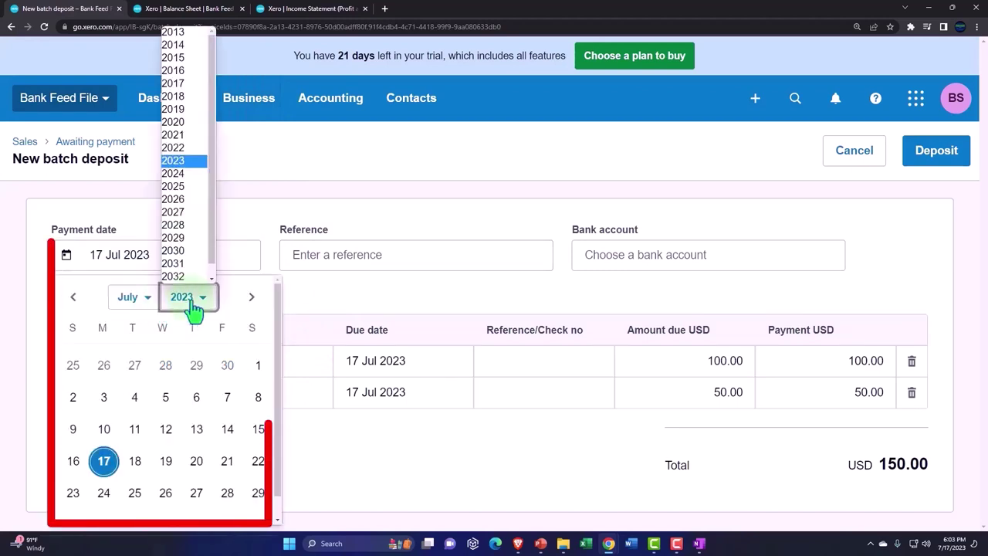
{"action": "left_click", "coordinate": [181, 153]}
{"action": "left_click", "coordinate": [145, 303]}
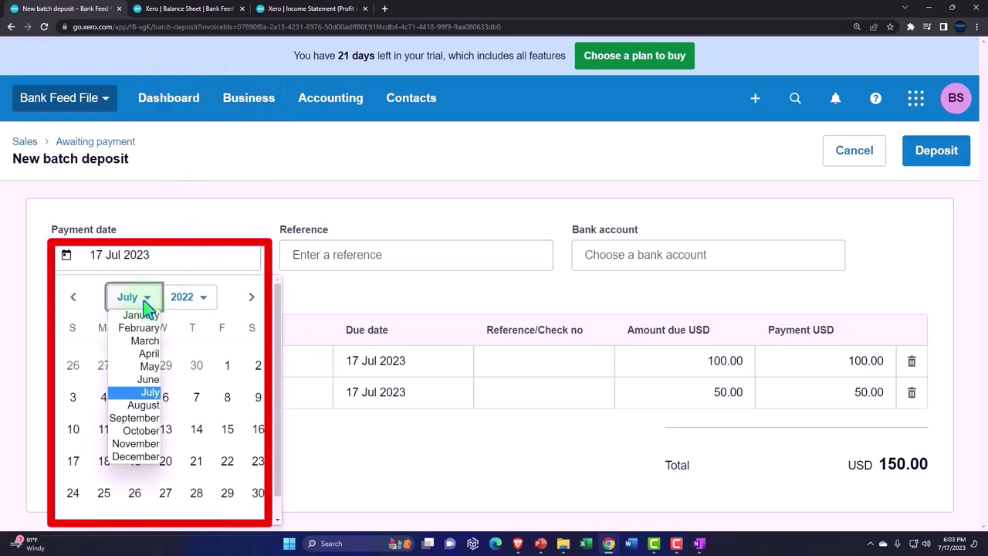
{"action": "left_click", "coordinate": [147, 431]}
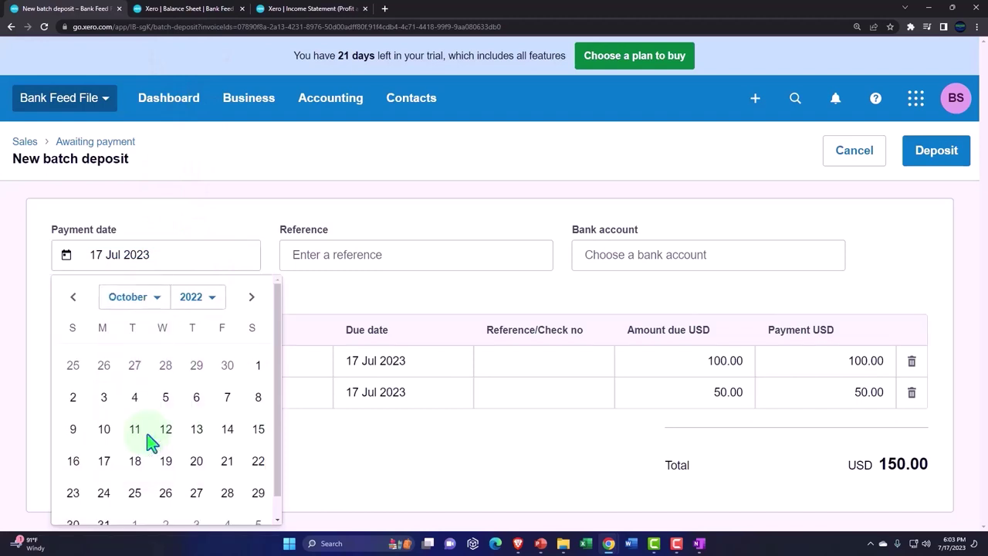